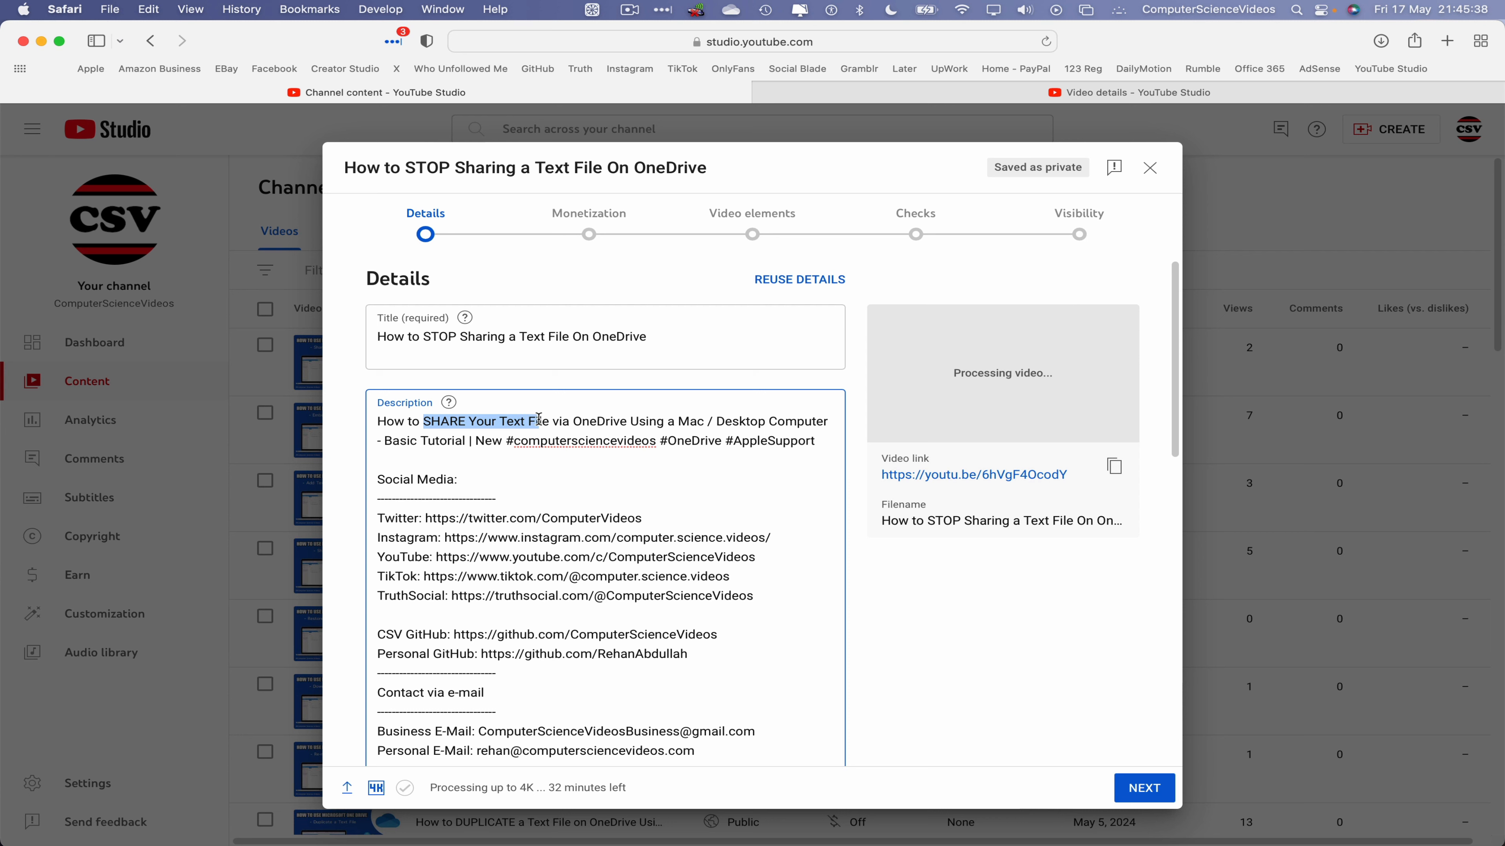
Reword the start of the description to read "How to STOP Sharing a Text File On OneDrive", removing the leftover "via".
{"action": "type", "text": "STOP Sharing a Text File On"}
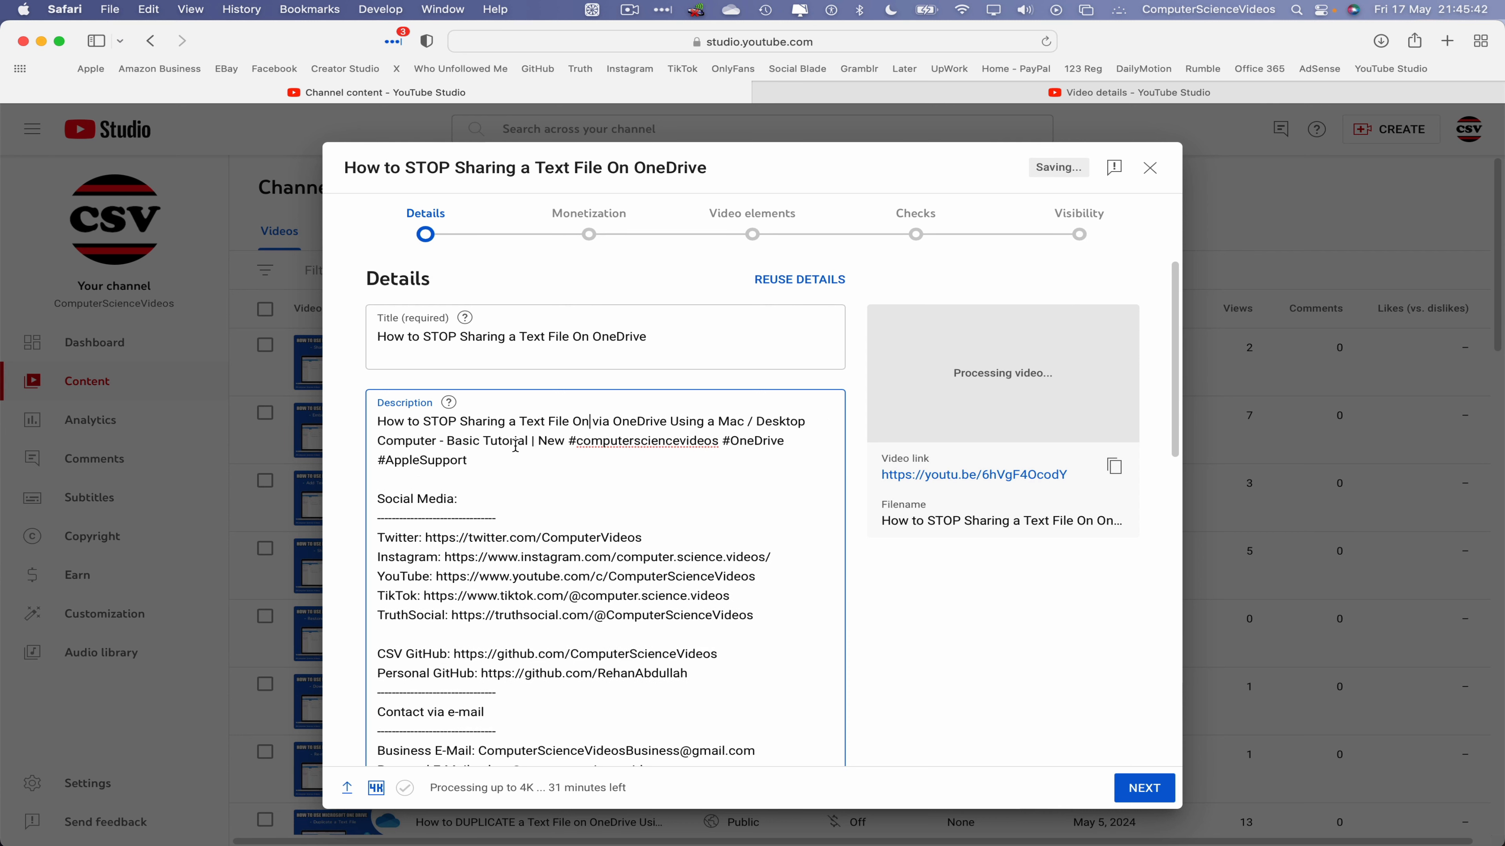
{"action": "key", "text": "shift+alt+Right"}
{"action": "key", "text": "BackSpace"}
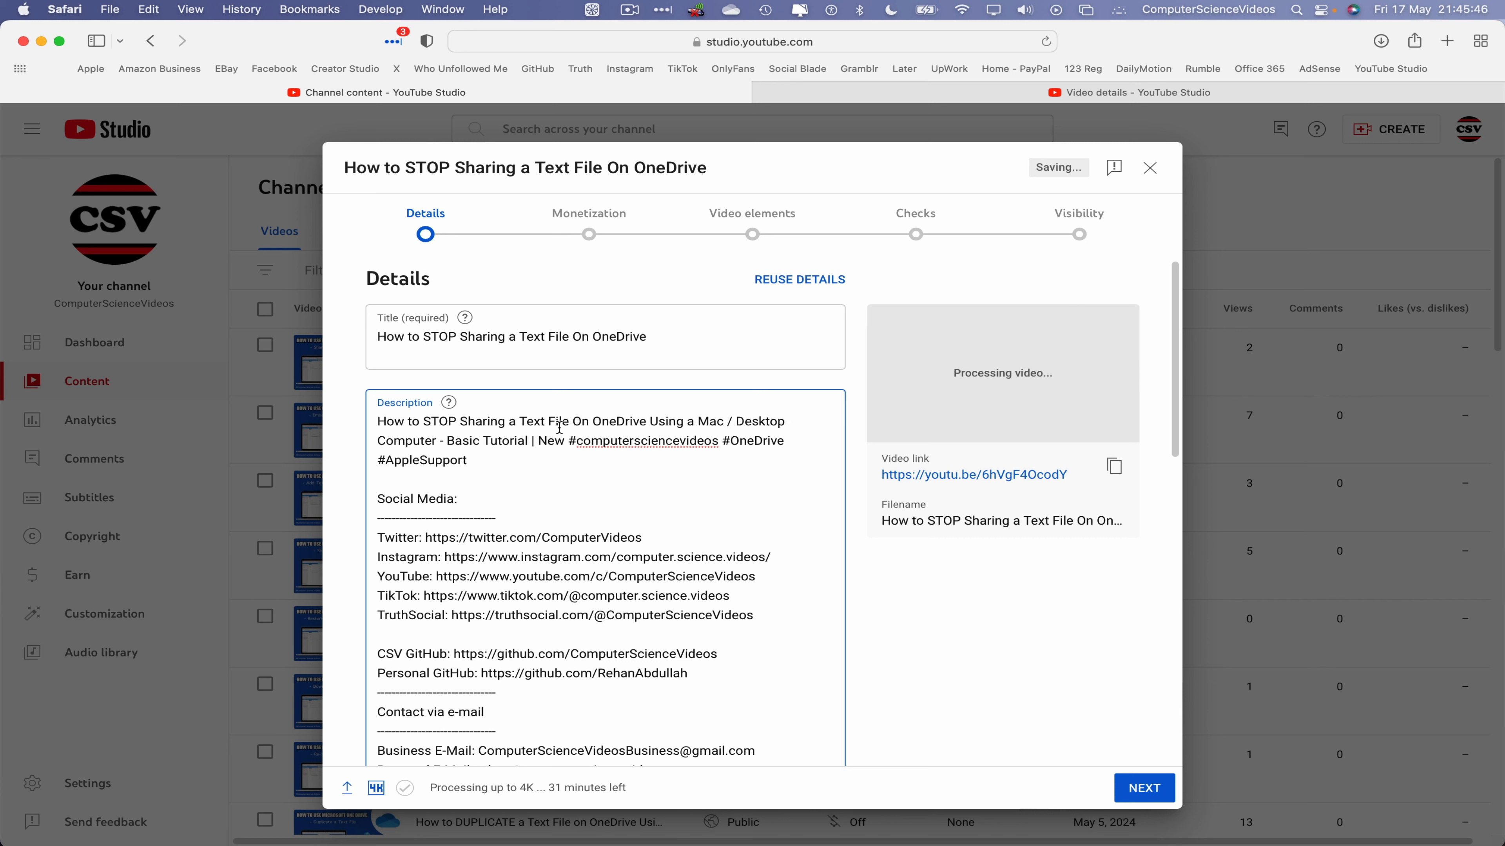
Replace the title with the description's opening text, "How to STOP Sharing a Text File On OneDrive Using a Mac / Desktop Computer - Basic Tutorial | New".
{"action": "left_click_drag", "start_coordinate": [564, 441], "coordinate": [344, 425]}
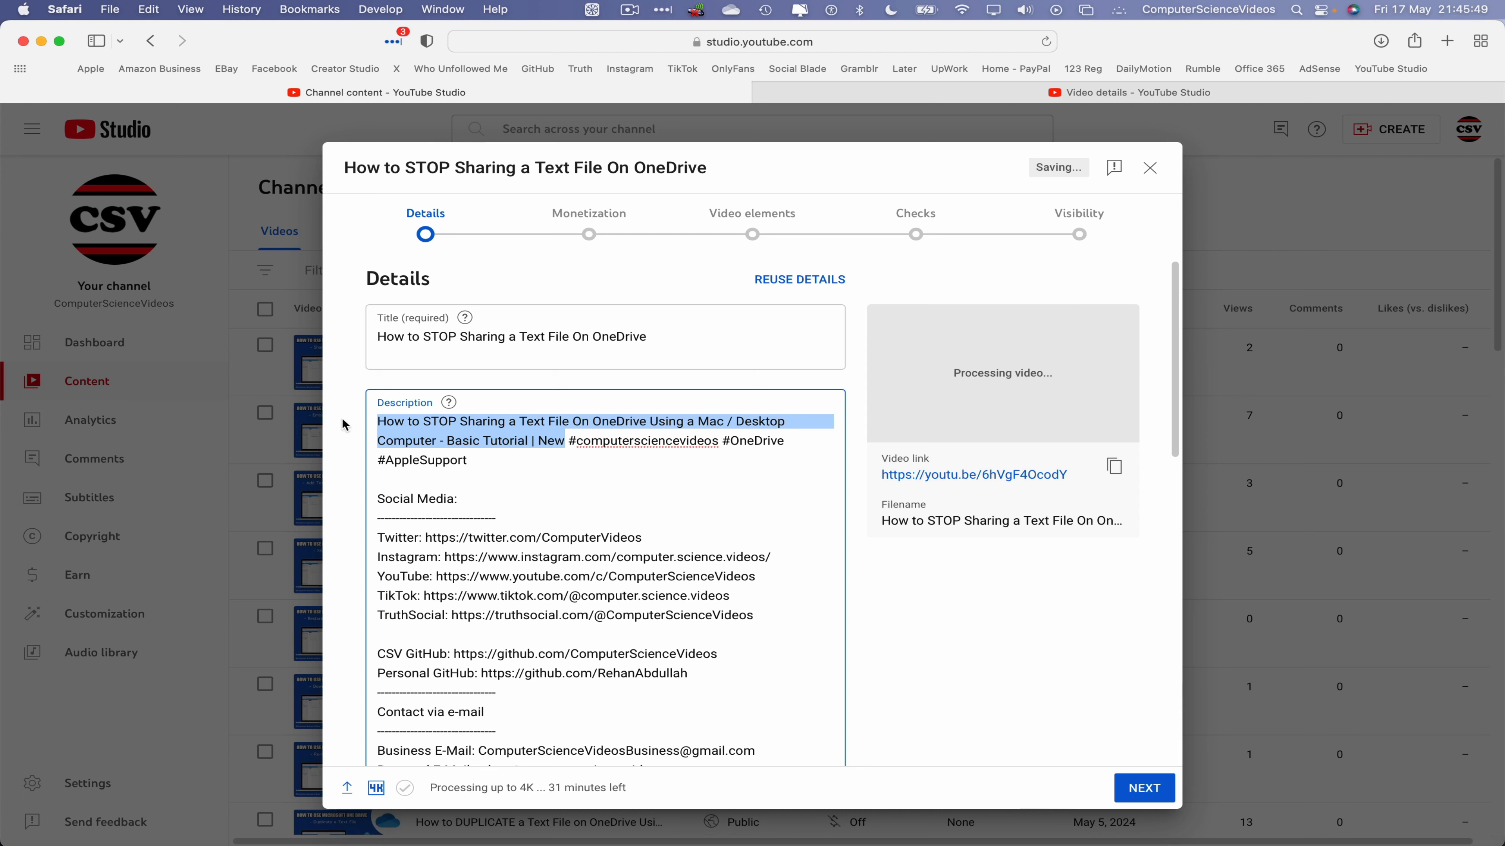
{"action": "right_click", "coordinate": [497, 439]}
{"action": "left_click", "coordinate": [554, 527]}
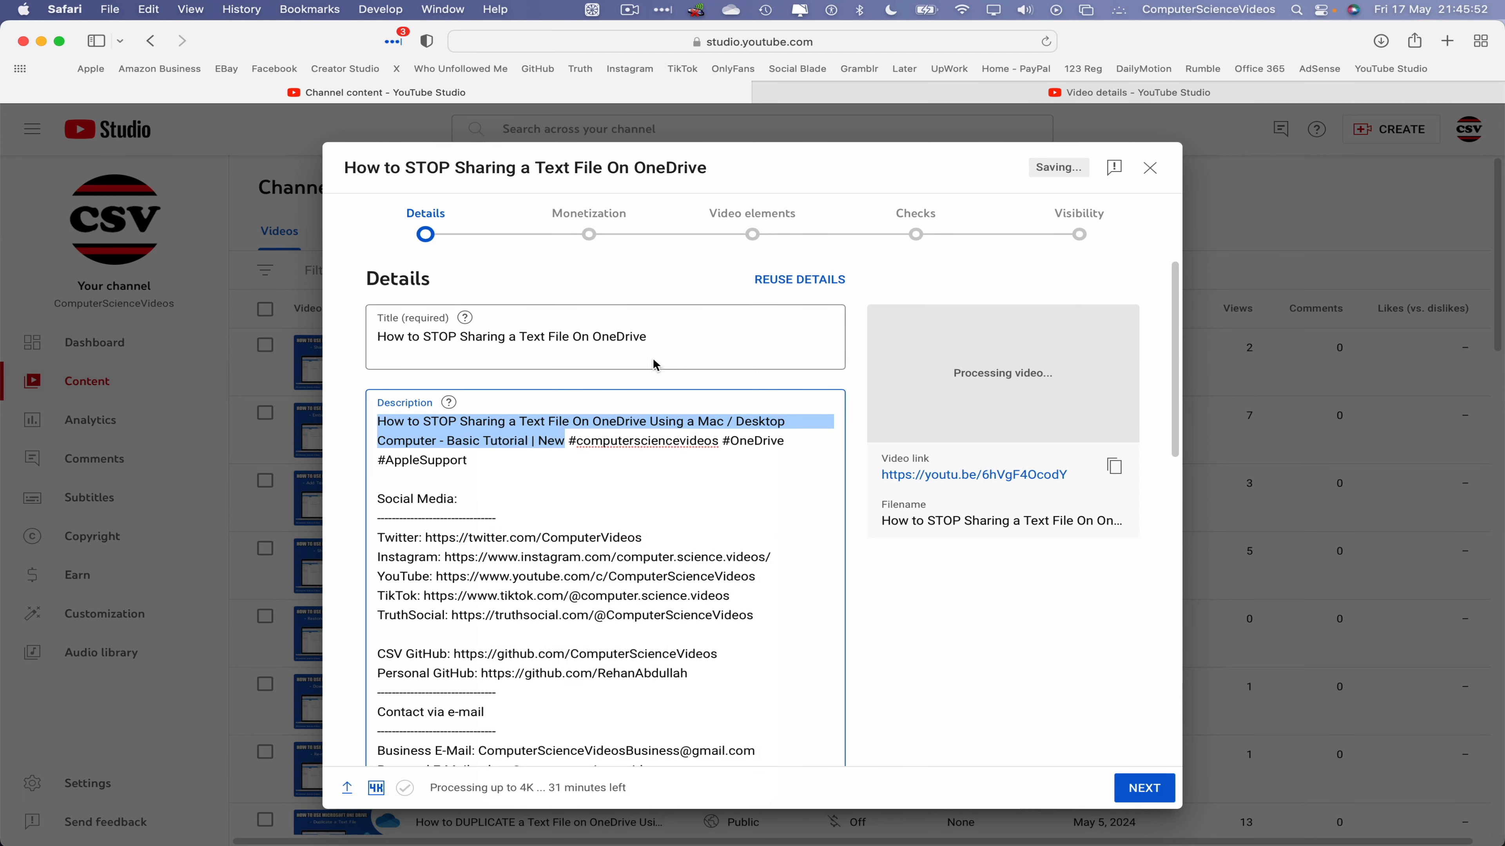
{"action": "left_click_drag", "start_coordinate": [687, 336], "coordinate": [204, 326]}
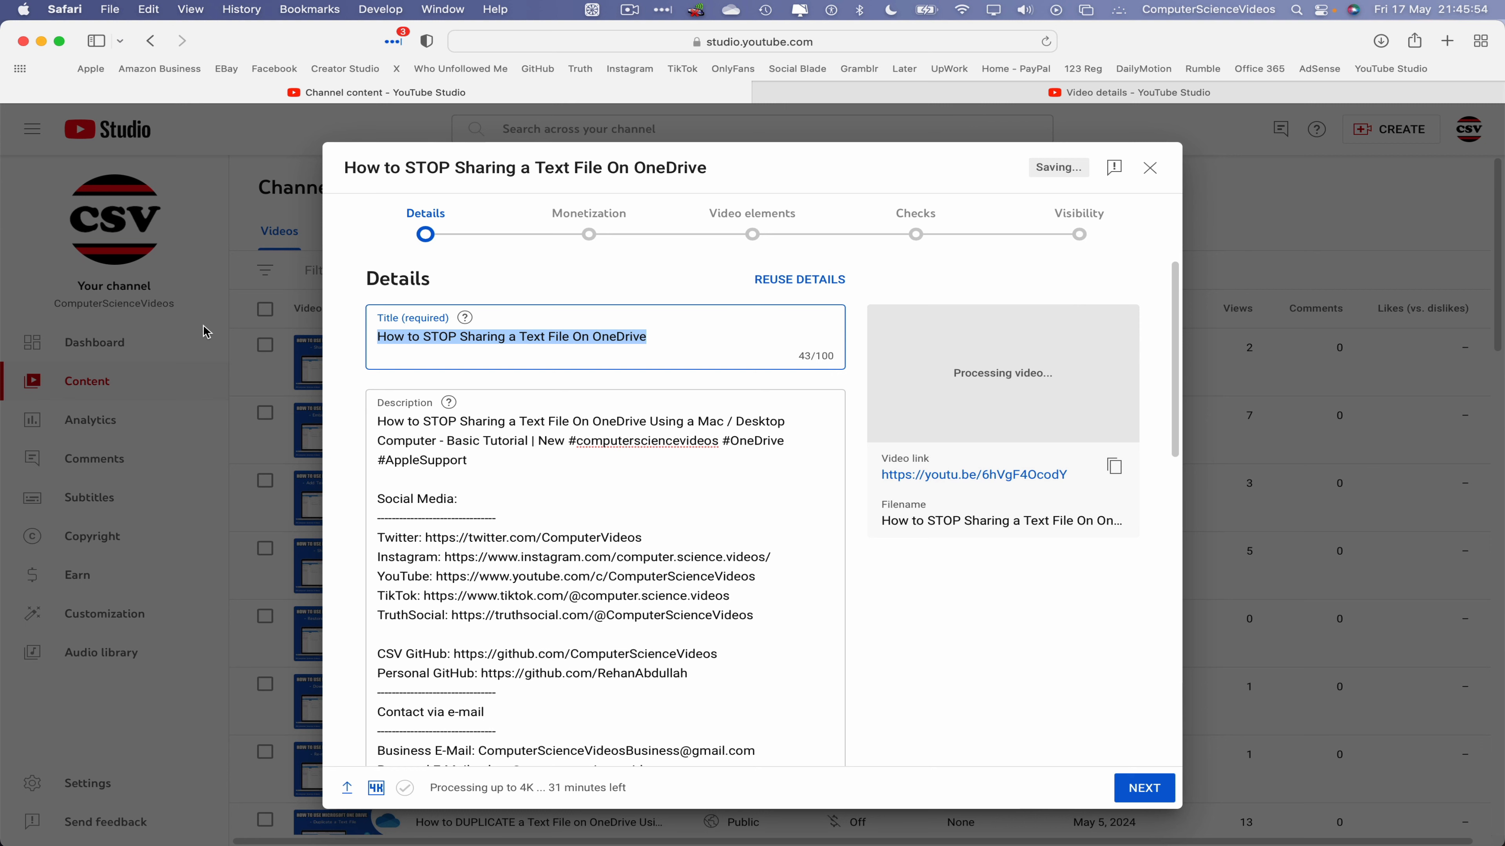
{"action": "key", "text": "super+v"}
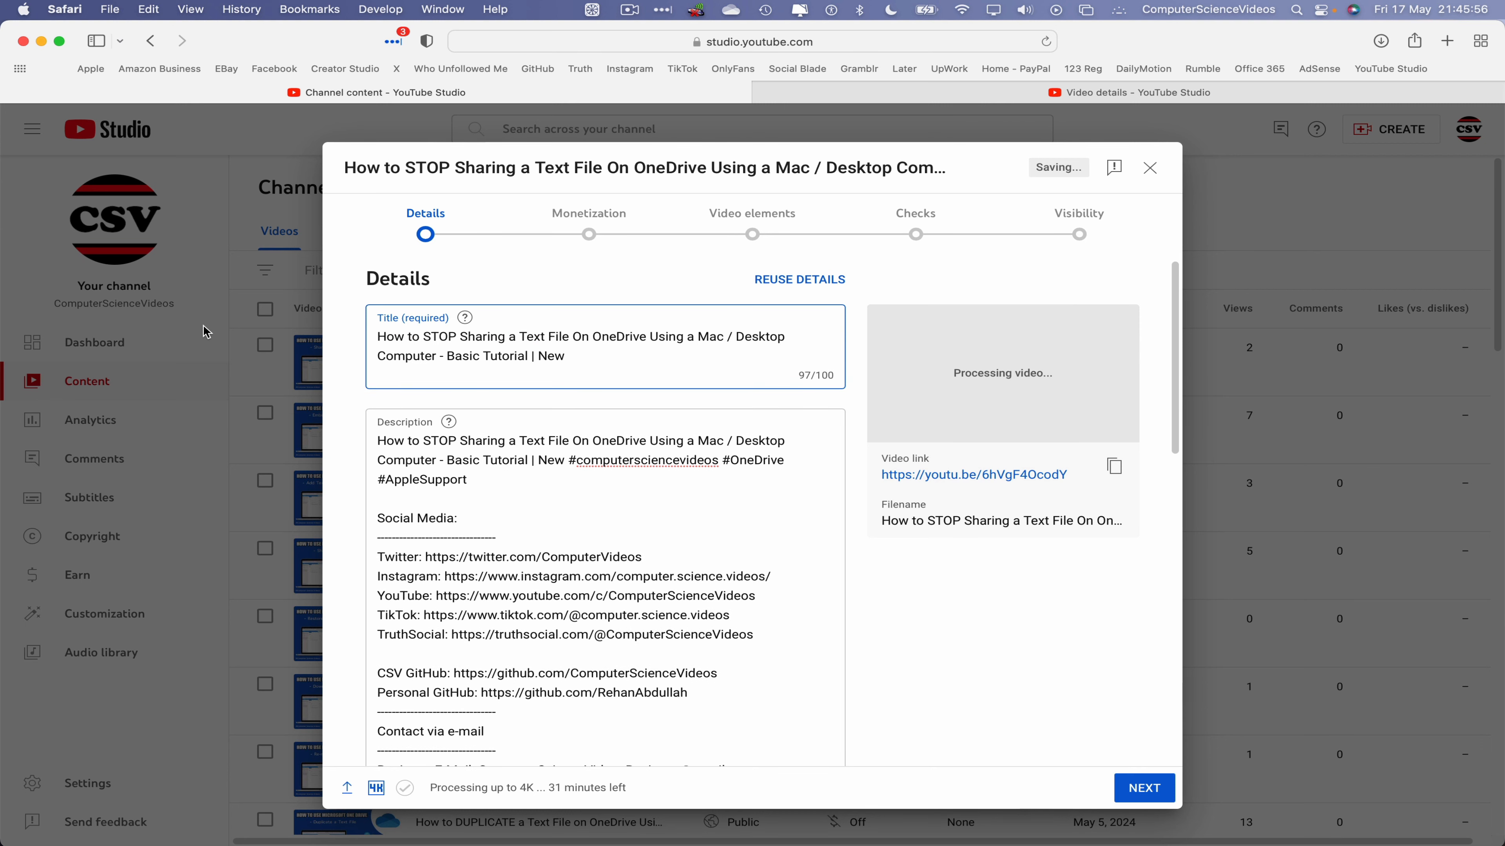
Add the video to the playlists How To & Style - Computer Science Tutorials, How to Use OneDrive On a Mac & Web Based, and All Videos: ComputerScienceVideos.
{"action": "scroll", "coordinate": [563, 514], "scroll_direction": "down", "scroll_amount": 10}
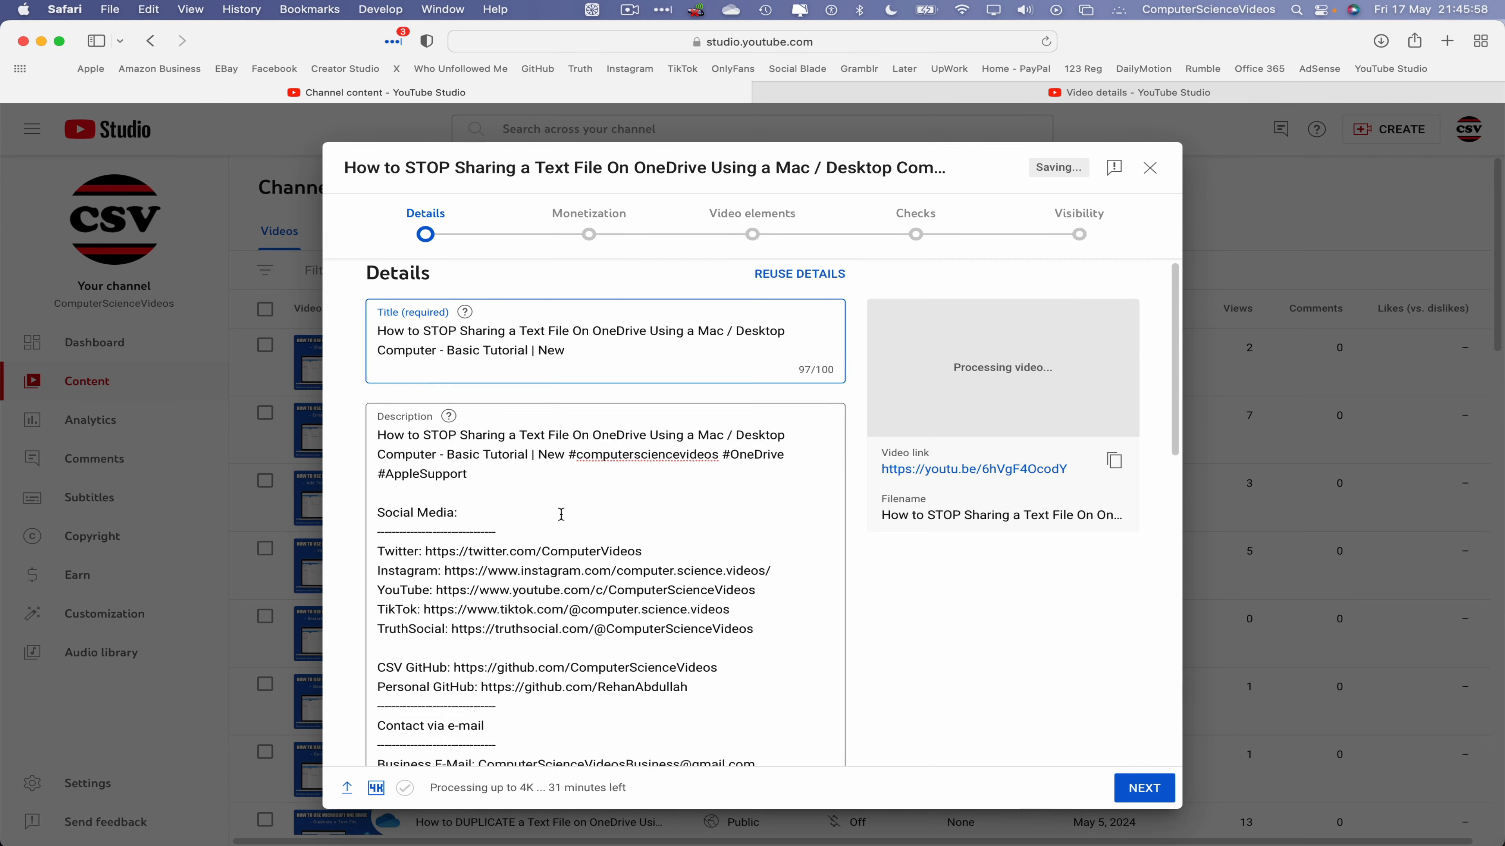
{"action": "scroll", "coordinate": [563, 513], "scroll_direction": "down", "scroll_amount": 5}
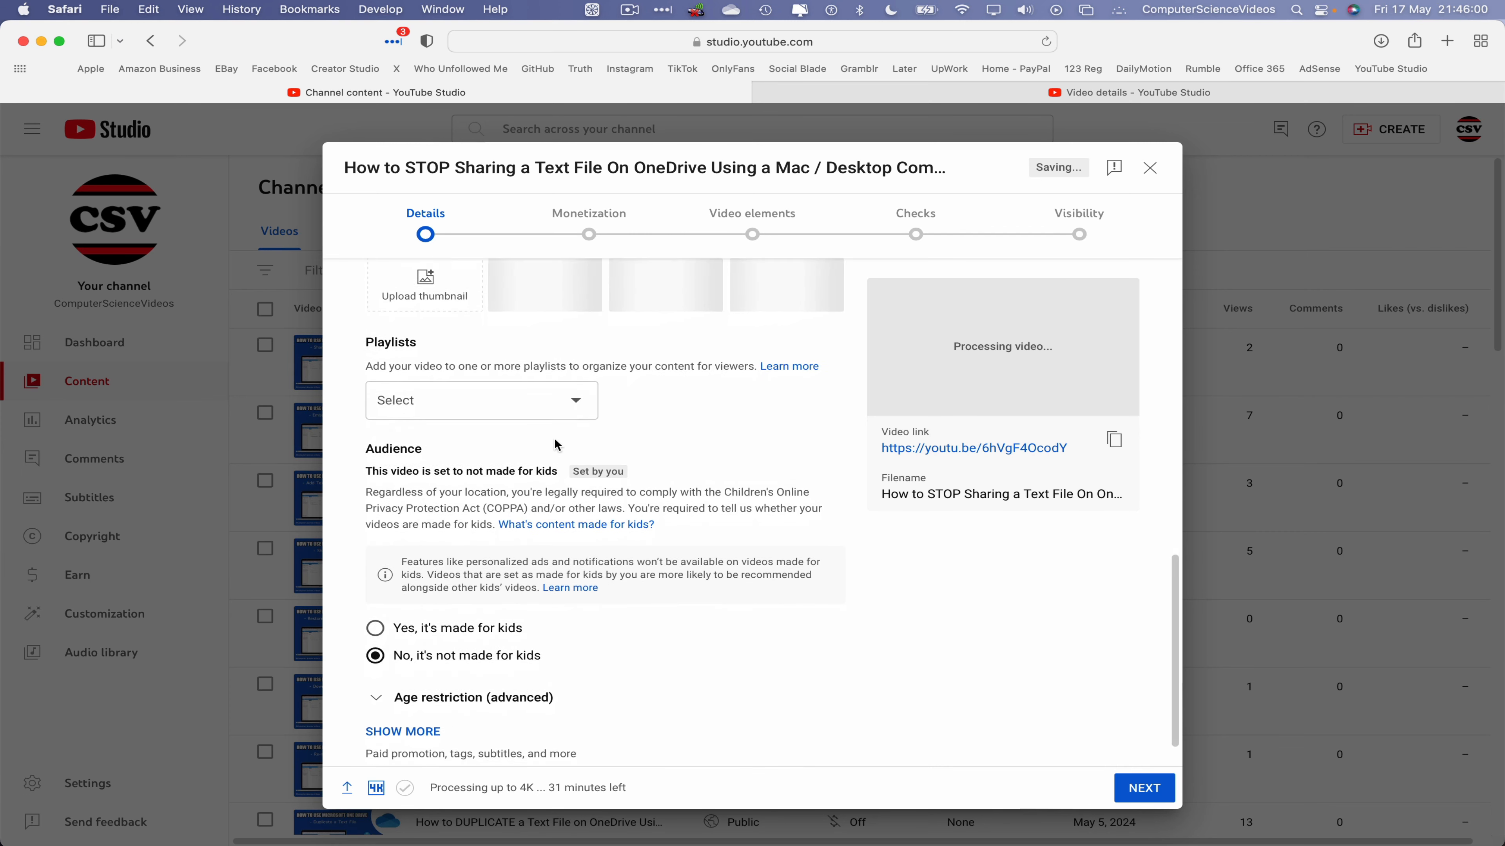
{"action": "scroll", "coordinate": [560, 474], "scroll_direction": "up", "scroll_amount": 3}
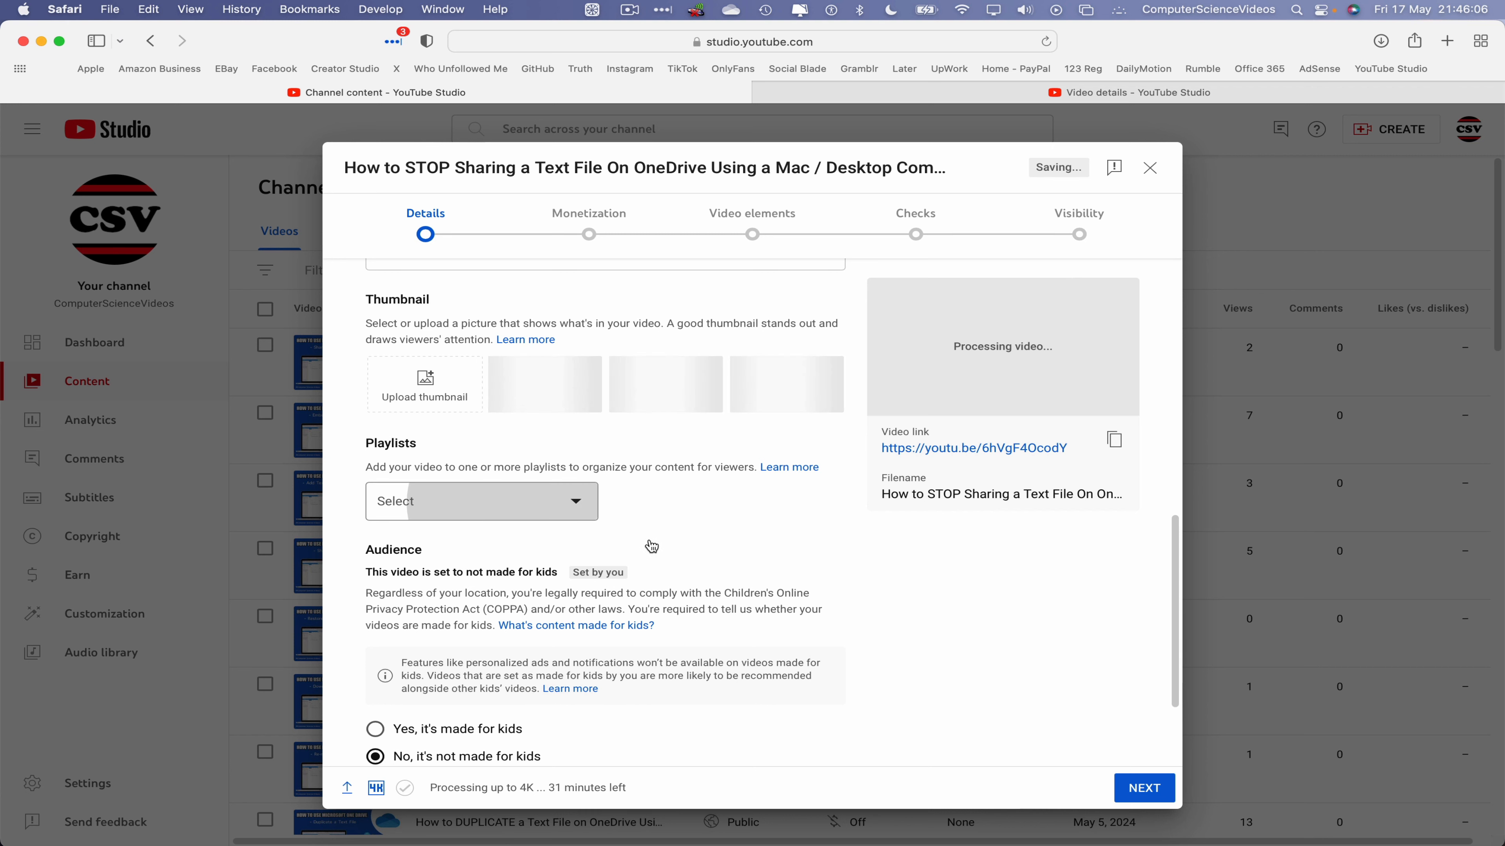
{"action": "left_click", "coordinate": [592, 511]}
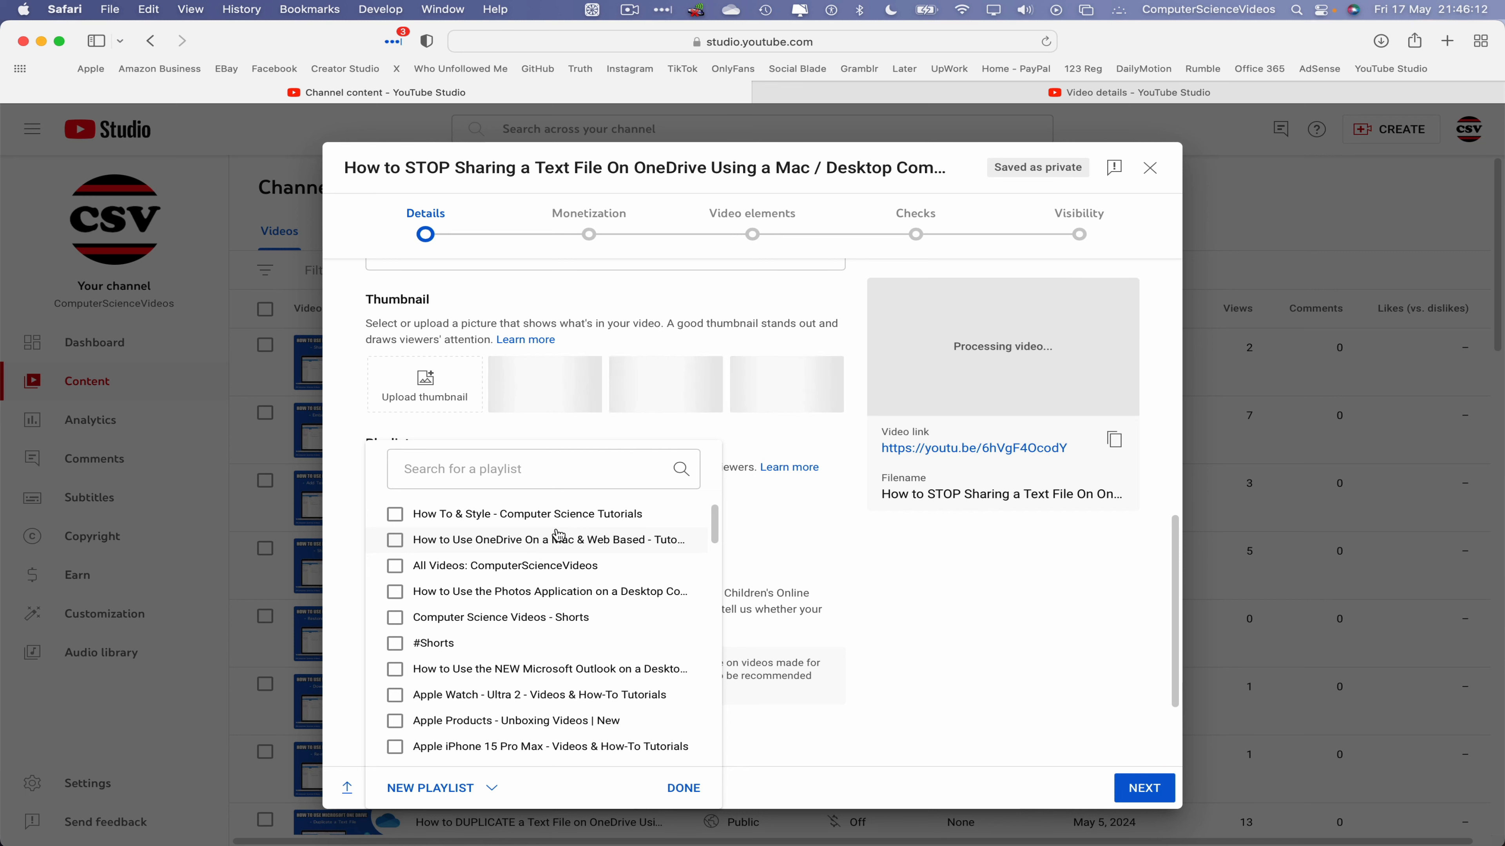
{"action": "left_click", "coordinate": [477, 513]}
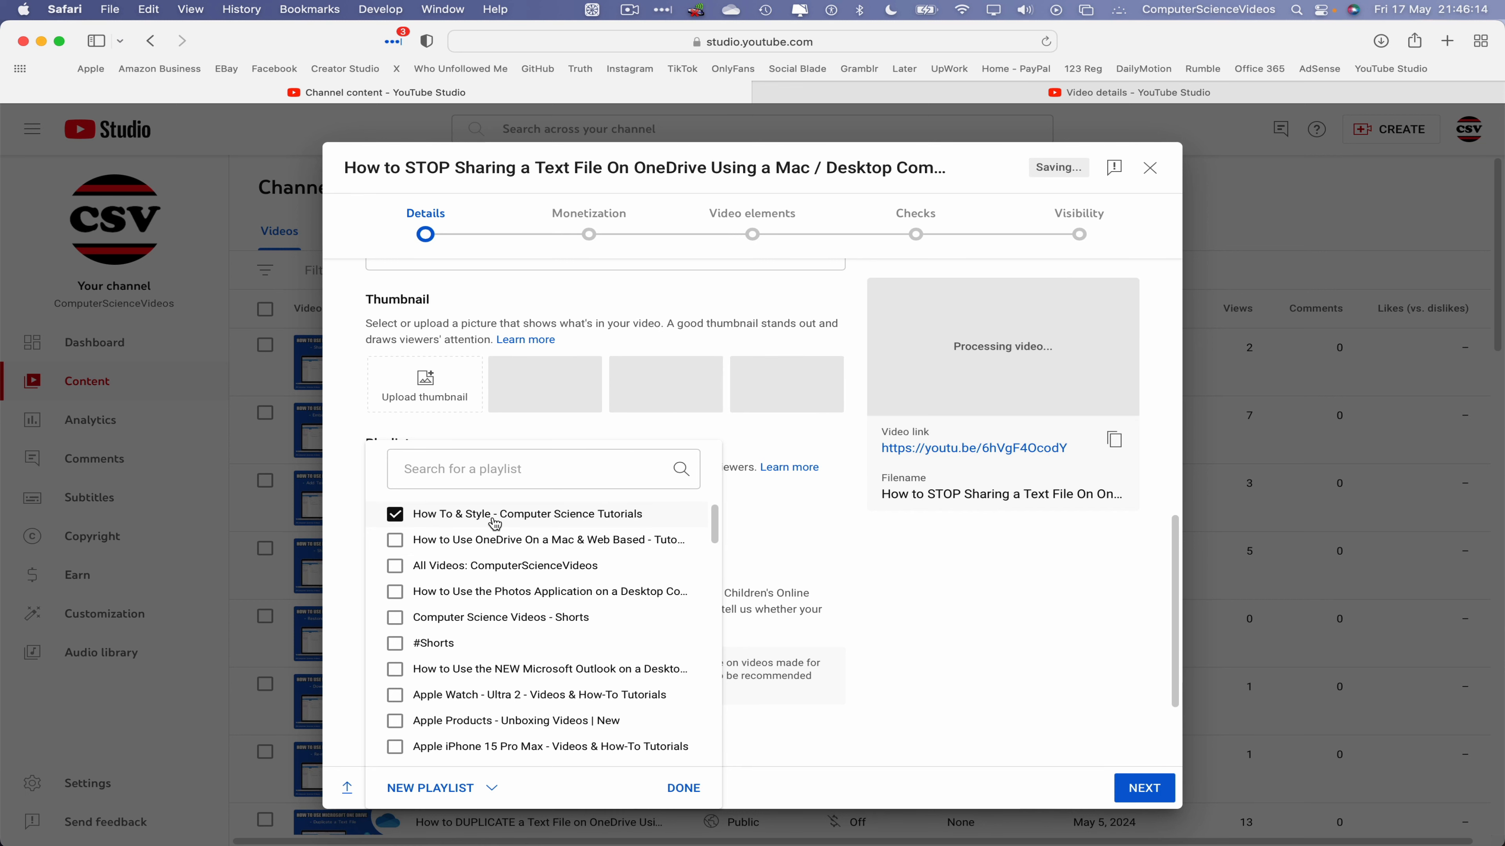
{"action": "left_click", "coordinate": [487, 538]}
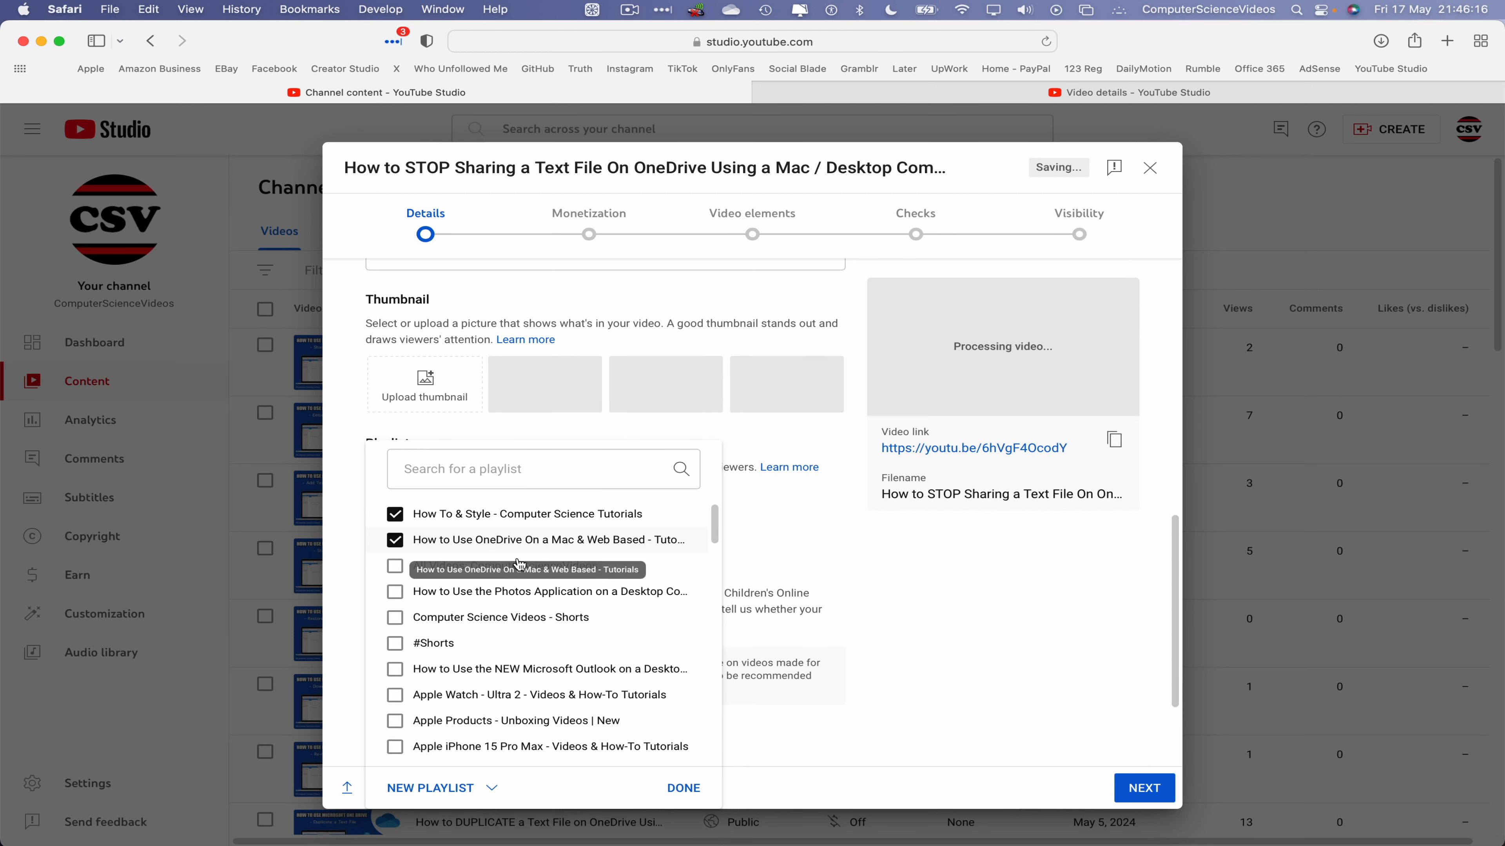
{"action": "left_click", "coordinate": [487, 565]}
{"action": "left_click", "coordinate": [683, 787]}
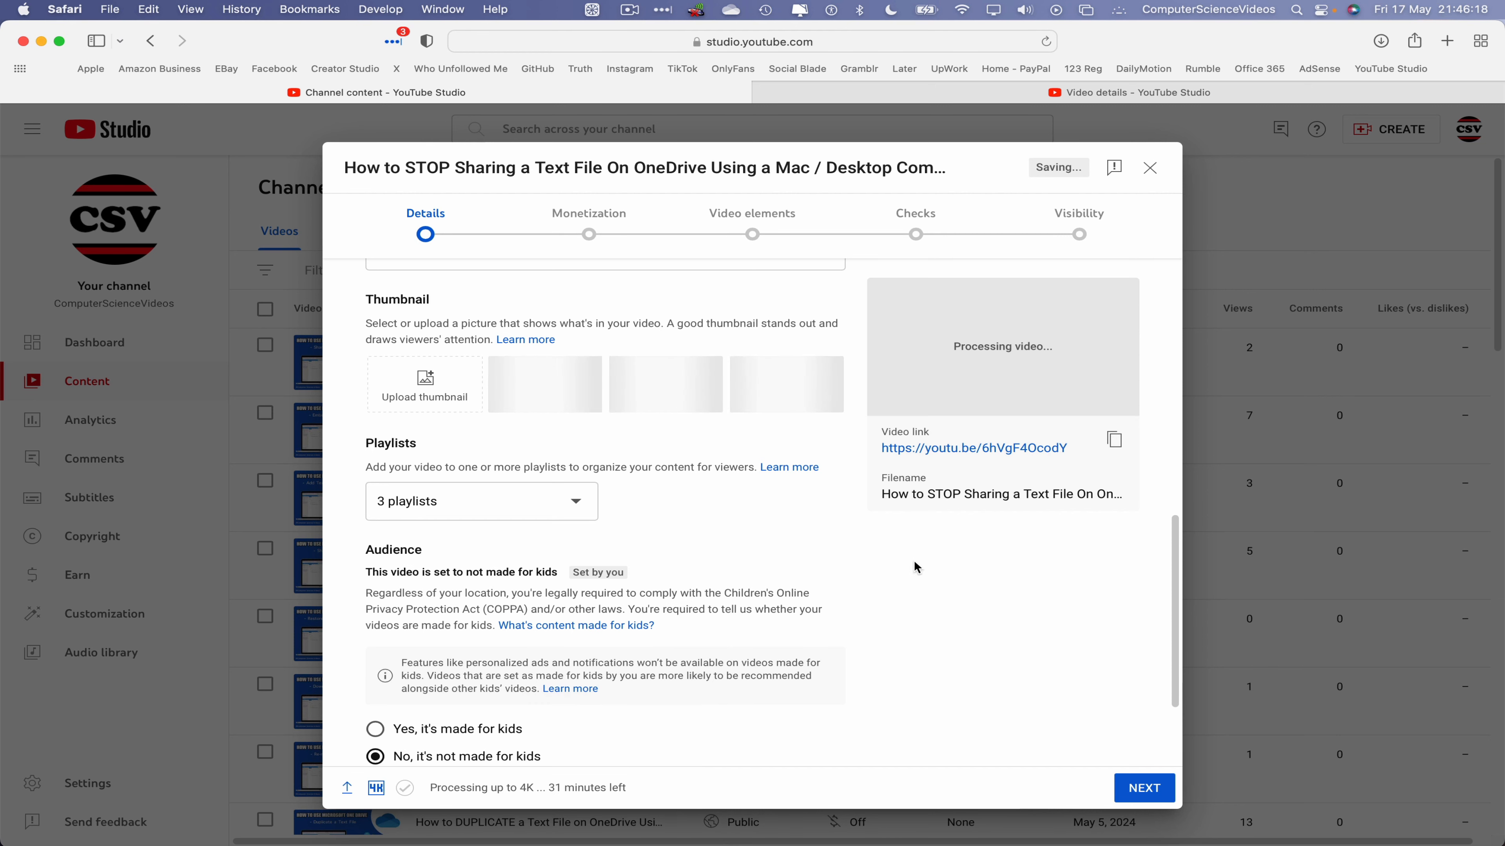
Expand the additional video settings and answer No to the altered content question.
{"action": "scroll", "coordinate": [924, 563], "scroll_direction": "down", "scroll_amount": 3}
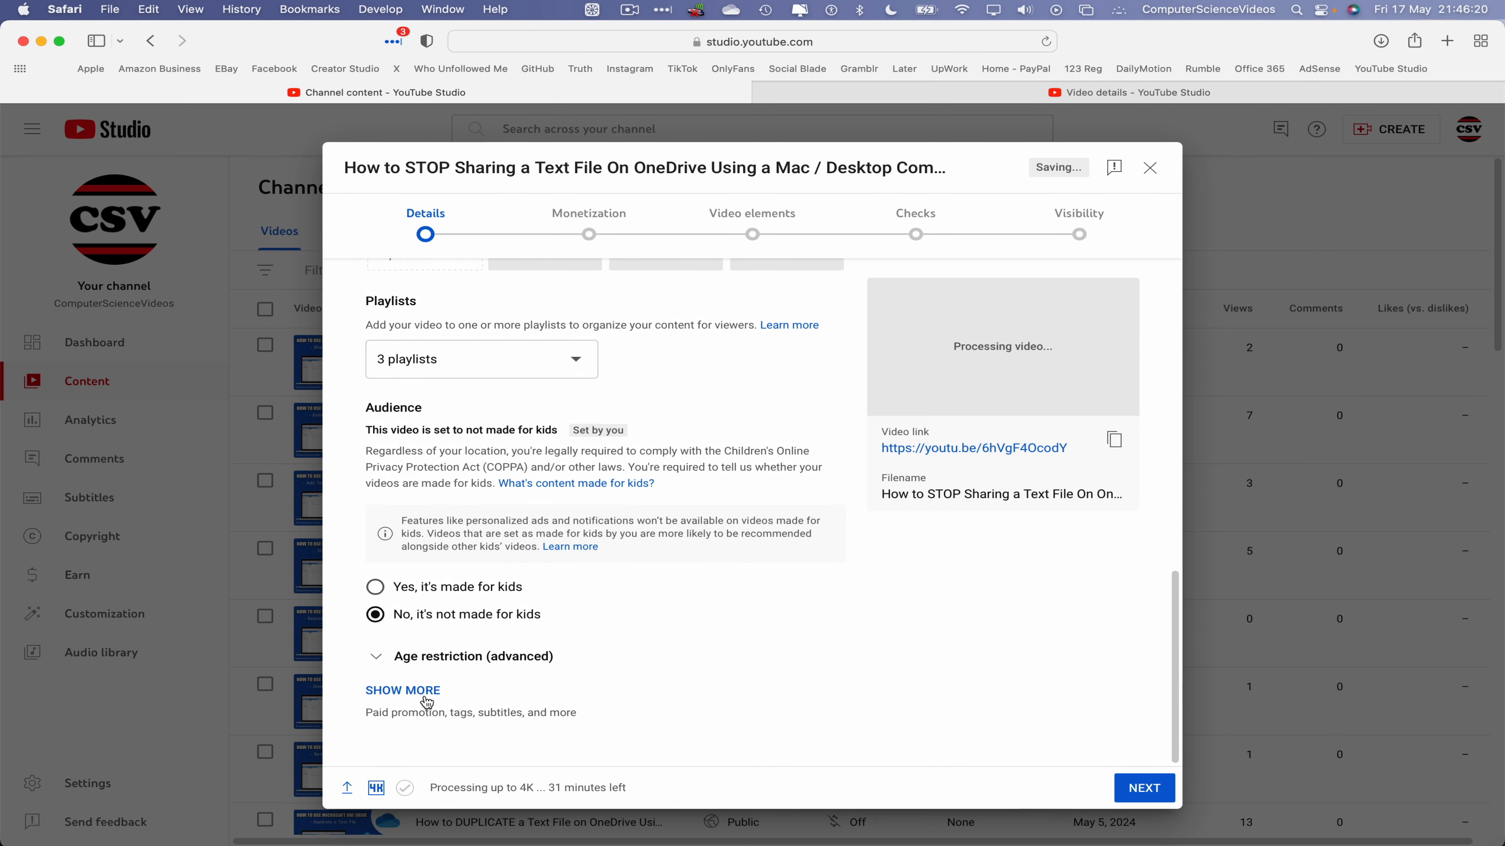
{"action": "left_click", "coordinate": [437, 690]}
{"action": "scroll", "coordinate": [709, 595], "scroll_direction": "down", "scroll_amount": 4}
{"action": "scroll", "coordinate": [710, 594], "scroll_direction": "down", "scroll_amount": 3}
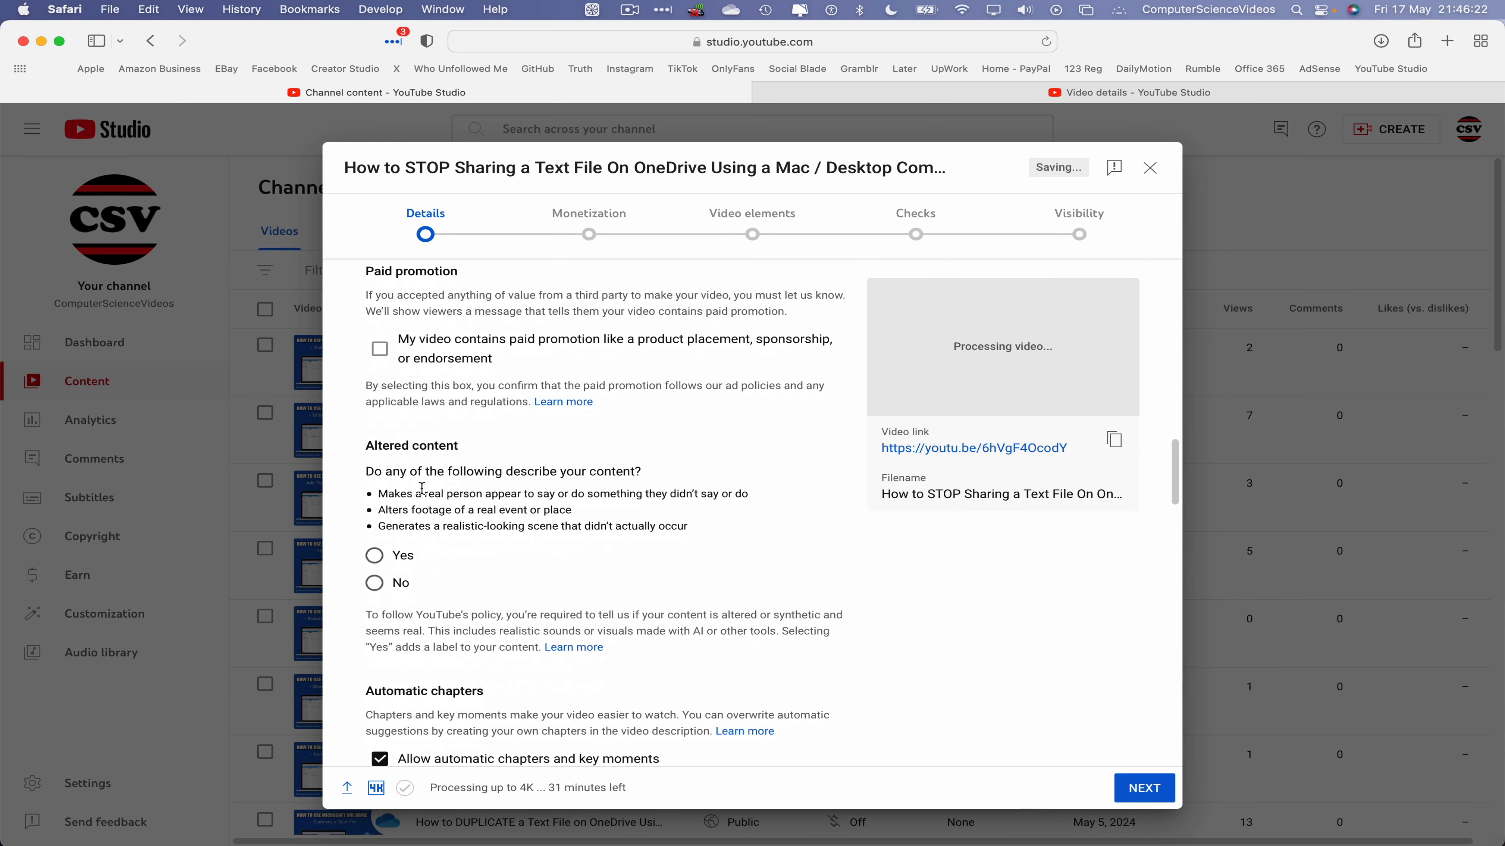
{"action": "left_click", "coordinate": [374, 582]}
Copy all tags from the details of the published "How to SHARE Your Text File via OneDrive" video.
{"action": "scroll", "coordinate": [721, 555], "scroll_direction": "down", "scroll_amount": 7}
{"action": "scroll", "coordinate": [722, 556], "scroll_direction": "down", "scroll_amount": 2}
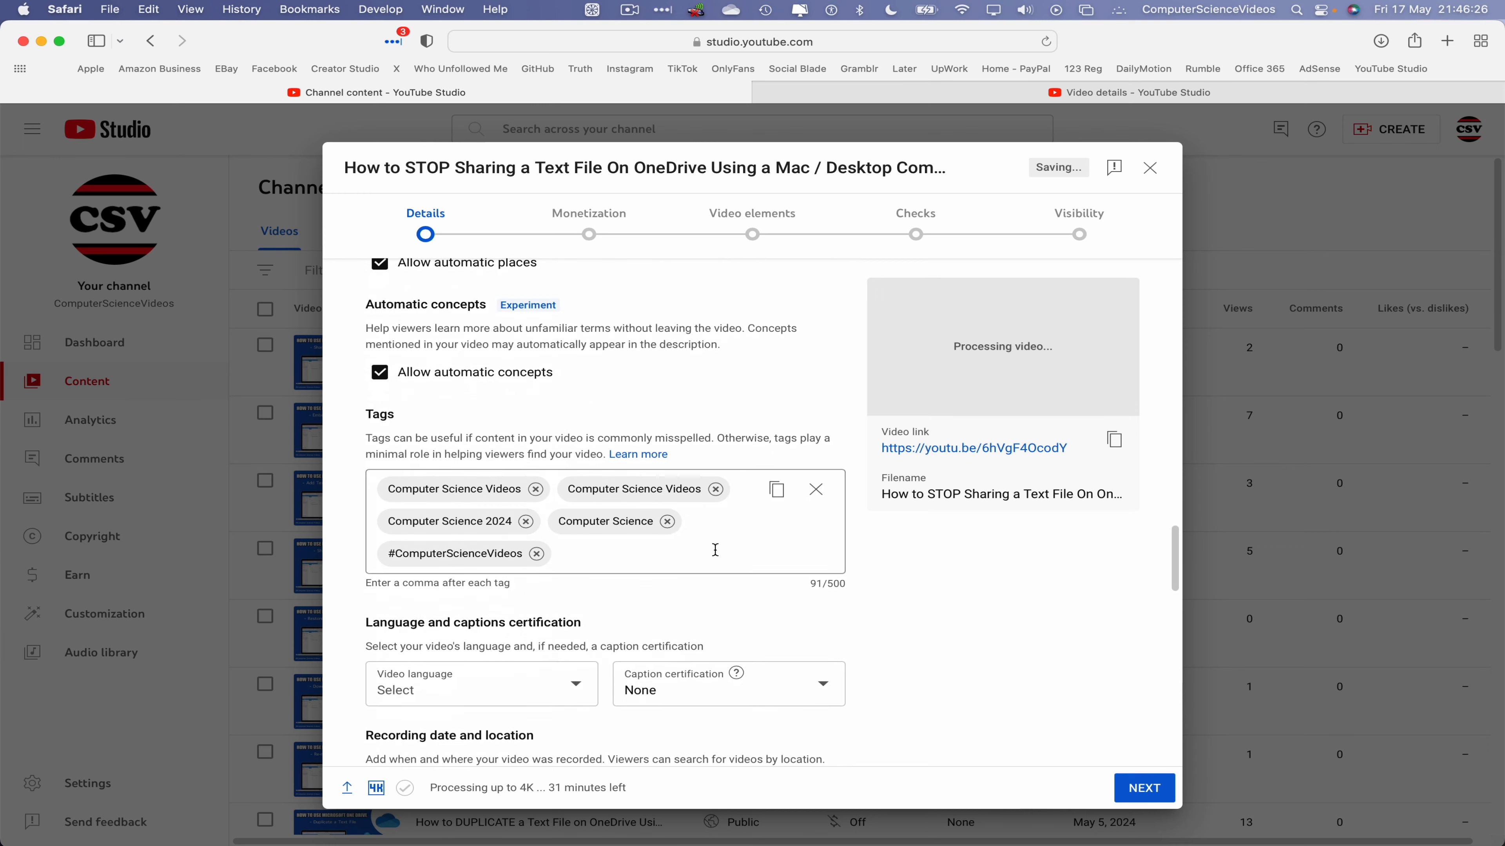
{"action": "left_click", "coordinate": [882, 95]}
{"action": "scroll", "coordinate": [533, 533], "scroll_direction": "down", "scroll_amount": 9}
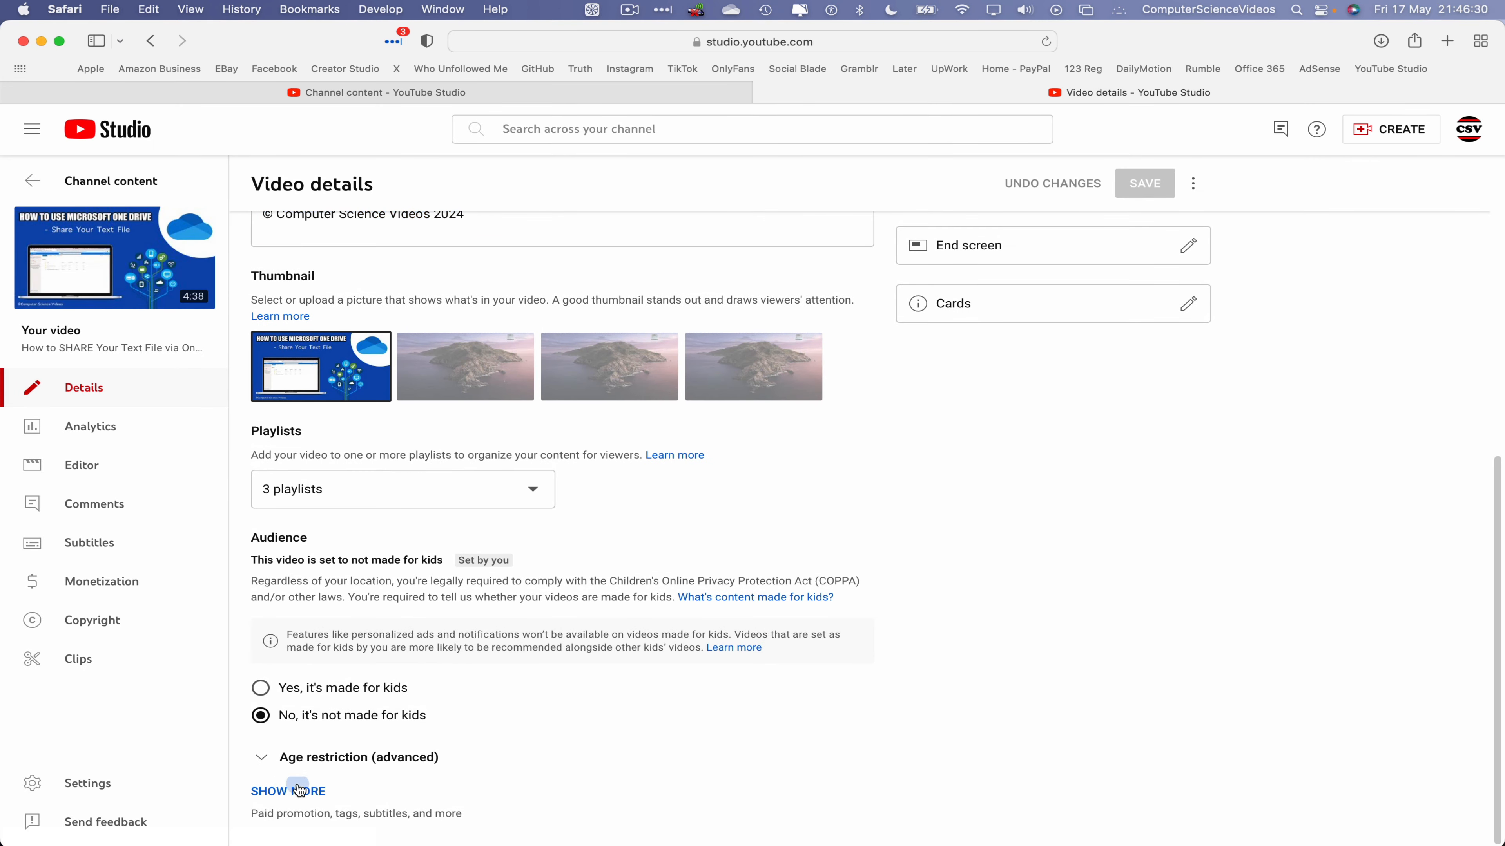
{"action": "left_click", "coordinate": [279, 790]}
{"action": "scroll", "coordinate": [638, 622], "scroll_direction": "down", "scroll_amount": 20}
{"action": "scroll", "coordinate": [637, 622], "scroll_direction": "down", "scroll_amount": 2}
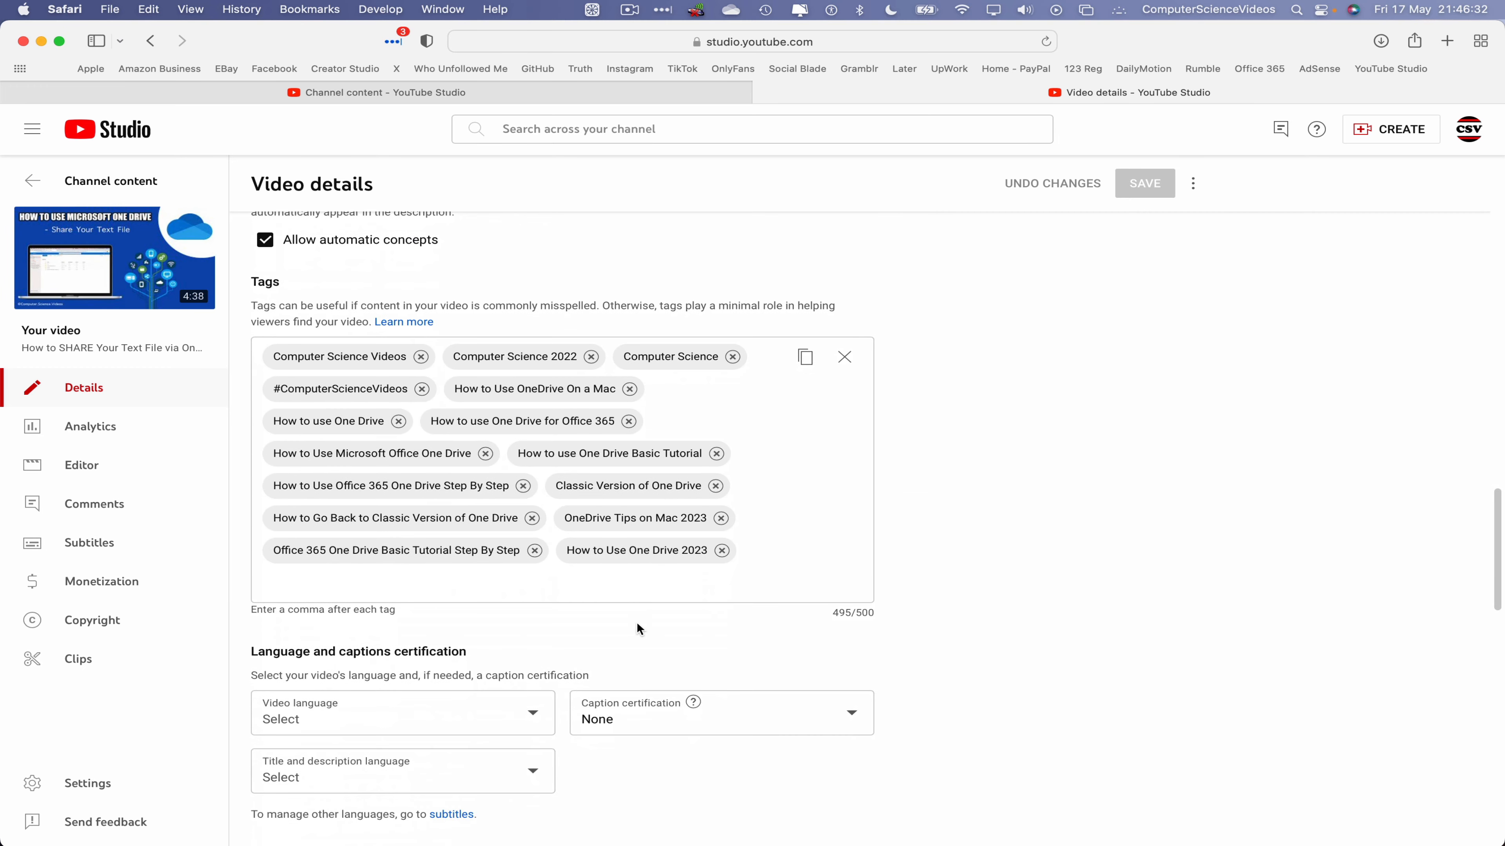
{"action": "left_click", "coordinate": [805, 358]}
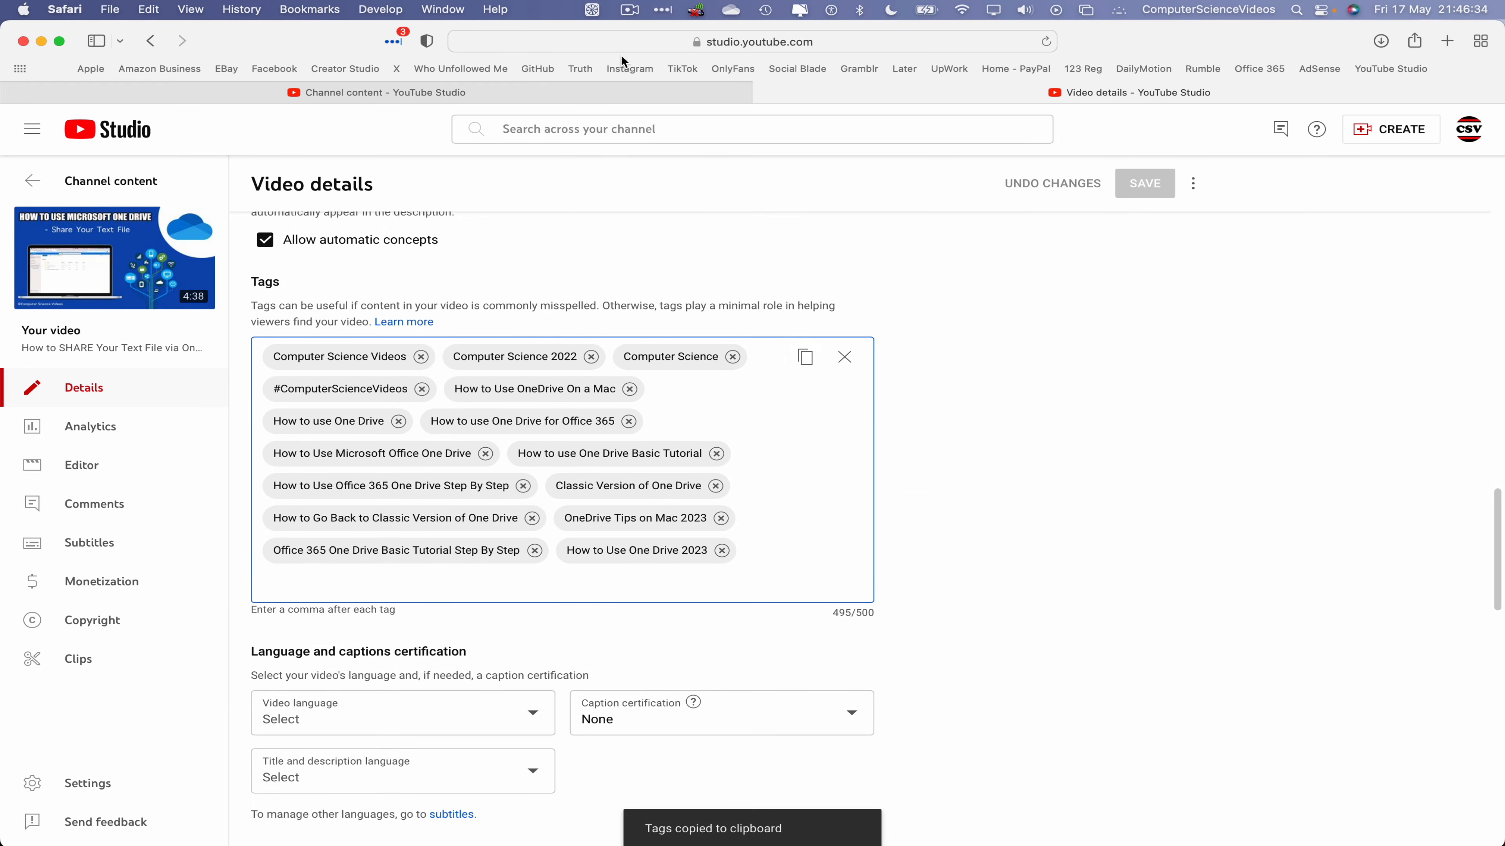
Replace all tags of the STOP Sharing upload with the copied OneDrive tags.
{"action": "left_click", "coordinate": [642, 96]}
{"action": "left_click", "coordinate": [816, 489]}
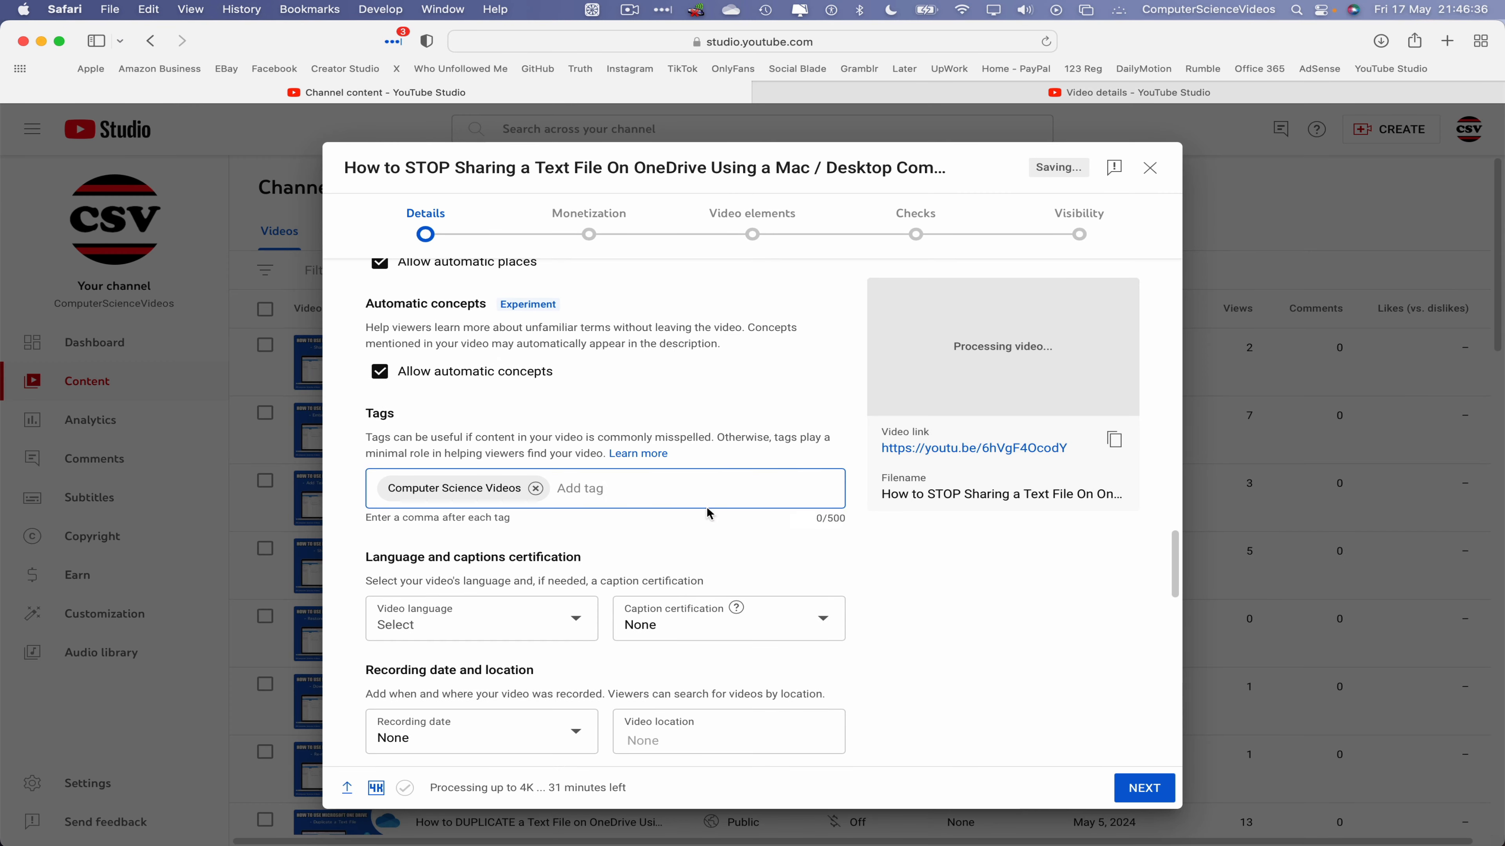
{"action": "key", "text": "super+v"}
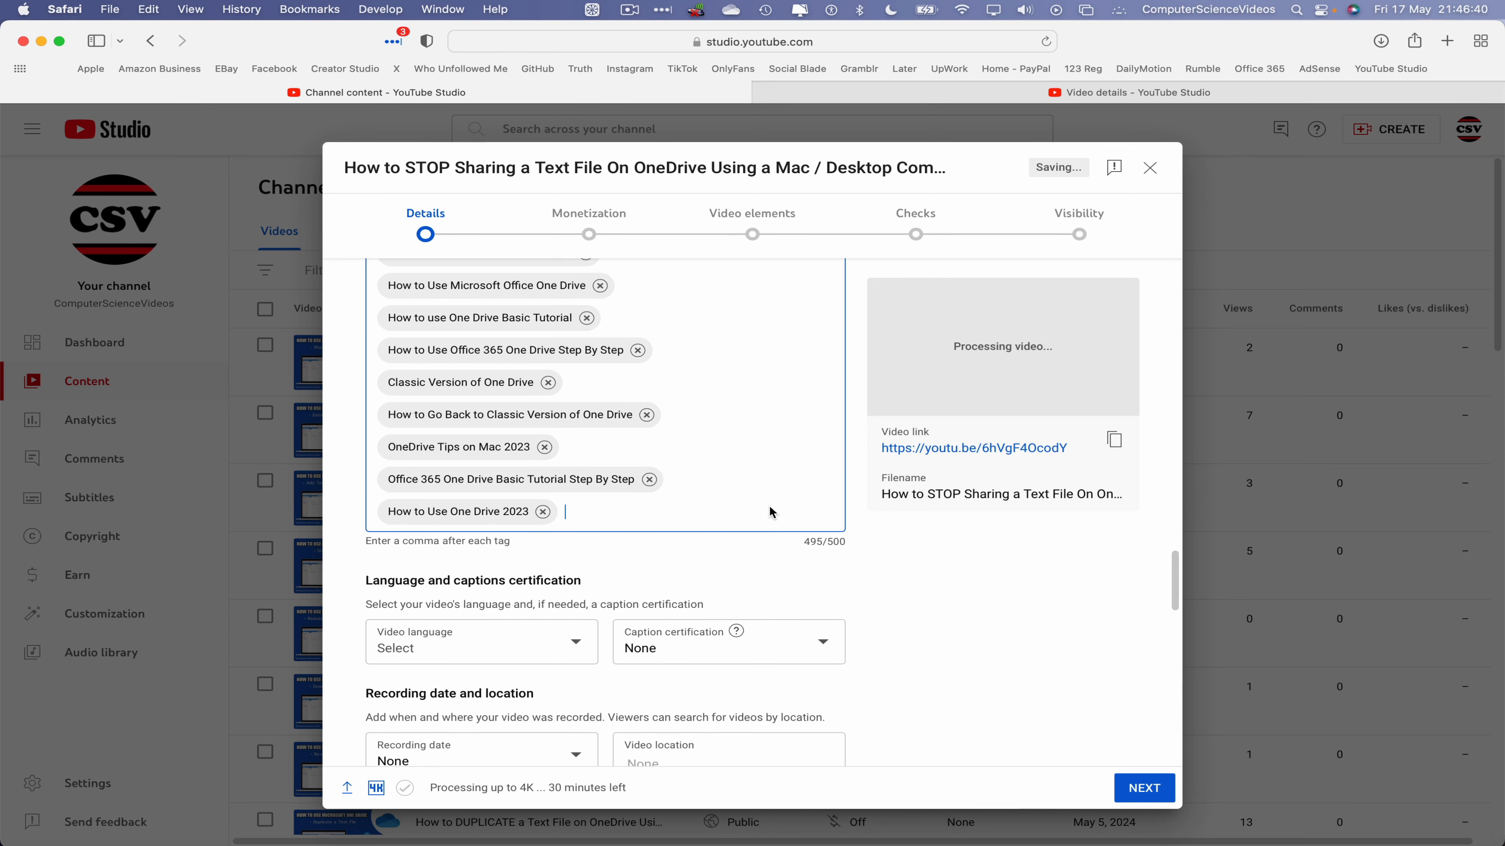
Choose an education type, set the level to Beginner, and continue to the monetization settings.
{"action": "scroll", "coordinate": [898, 595], "scroll_direction": "down", "scroll_amount": 10}
{"action": "scroll", "coordinate": [898, 596], "scroll_direction": "down", "scroll_amount": 3}
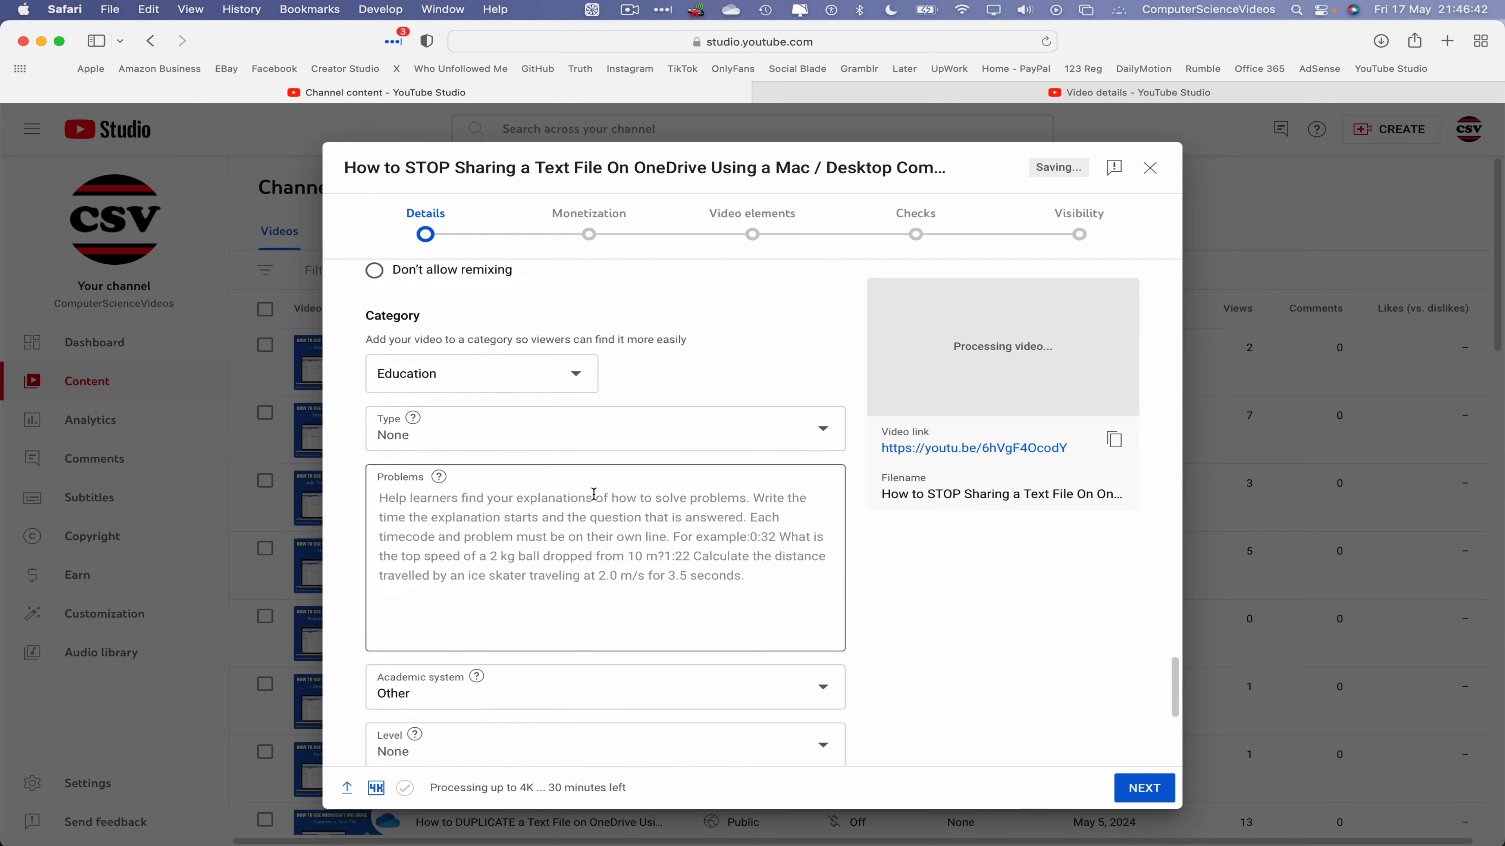
{"action": "left_click", "coordinate": [436, 428]}
{"action": "left_click", "coordinate": [436, 457]}
{"action": "scroll", "coordinate": [446, 487], "scroll_direction": "down", "scroll_amount": 5}
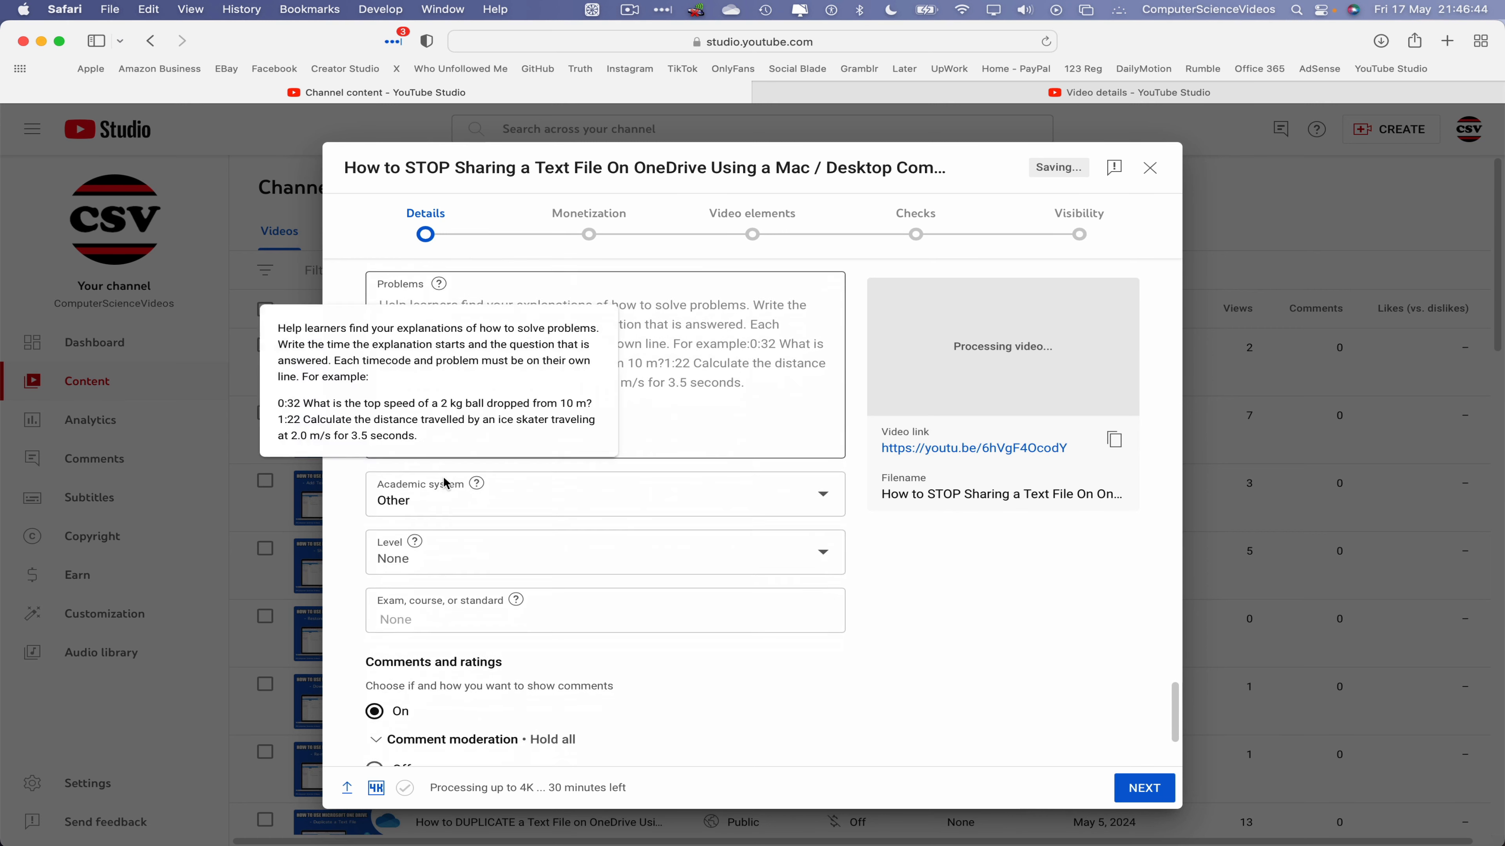
{"action": "left_click", "coordinate": [497, 511]}
{"action": "left_click", "coordinate": [459, 542]}
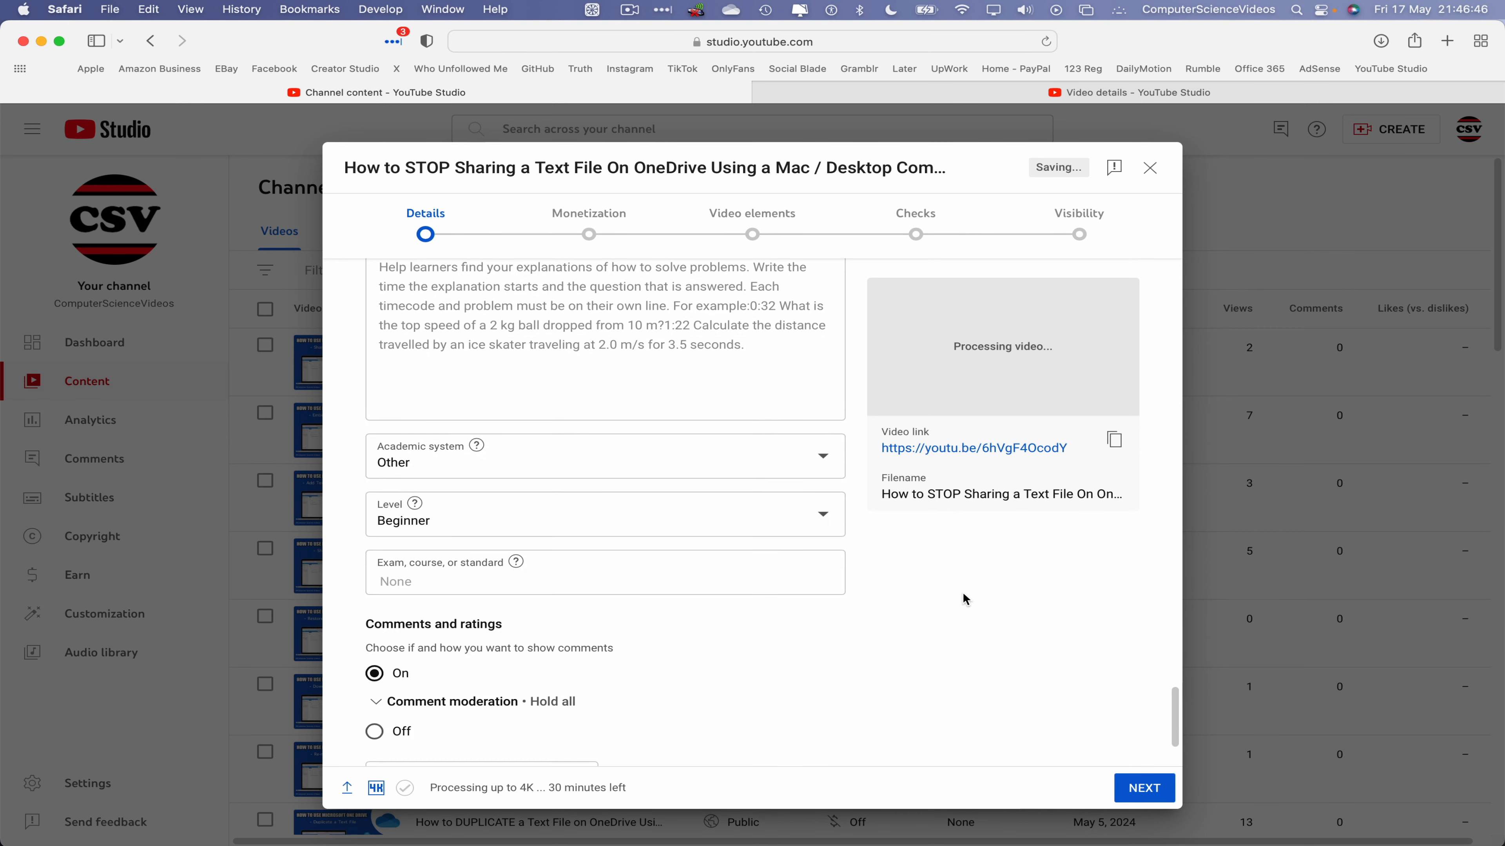
{"action": "scroll", "coordinate": [964, 598], "scroll_direction": "down", "scroll_amount": 3}
{"action": "left_click", "coordinate": [1143, 788]}
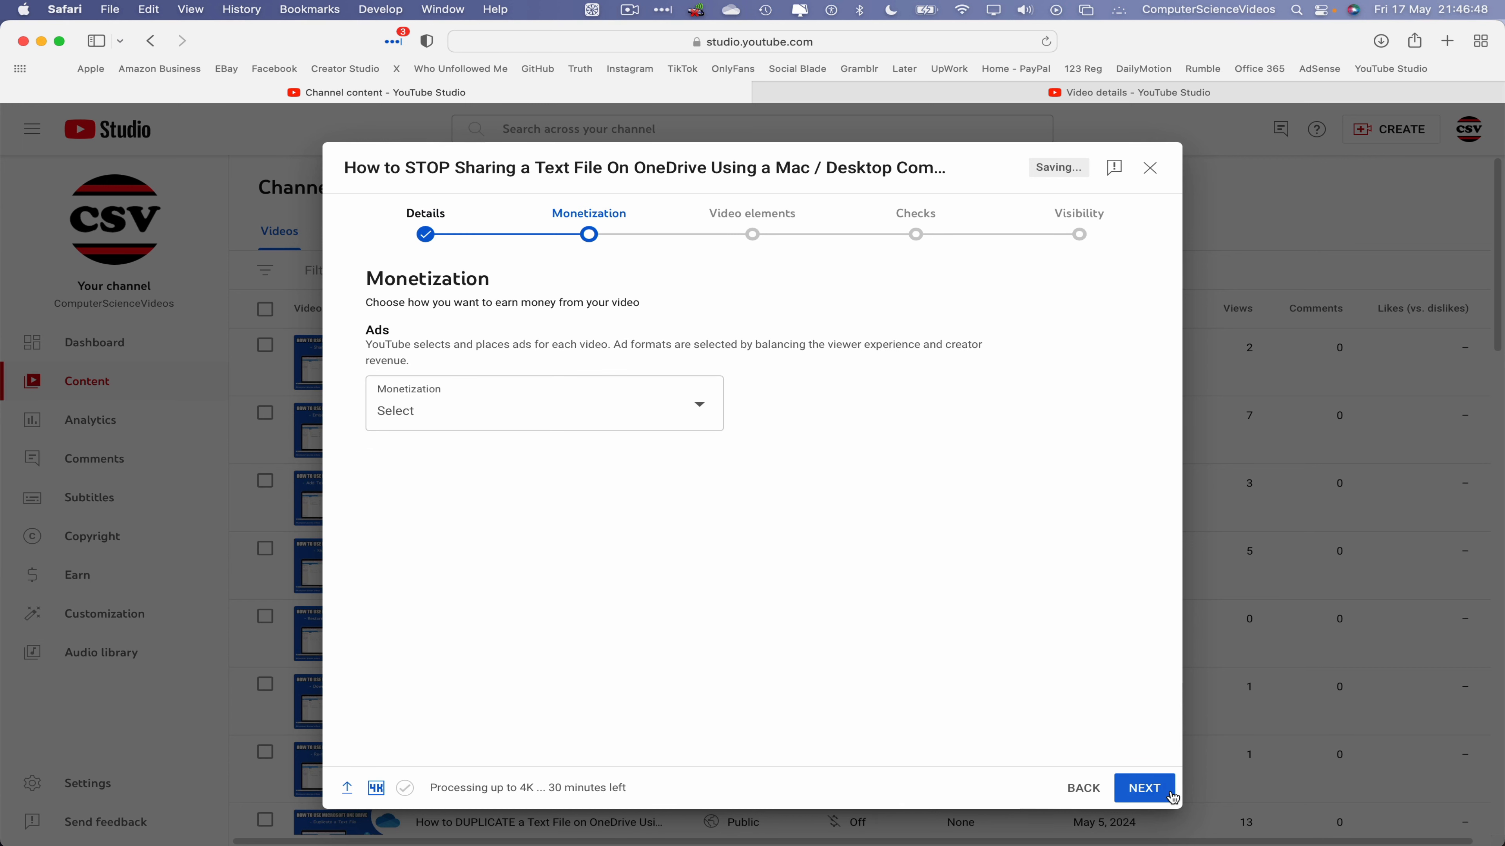
Set monetization to Off for the video and continue to the video elements.
{"action": "left_click", "coordinate": [544, 417]}
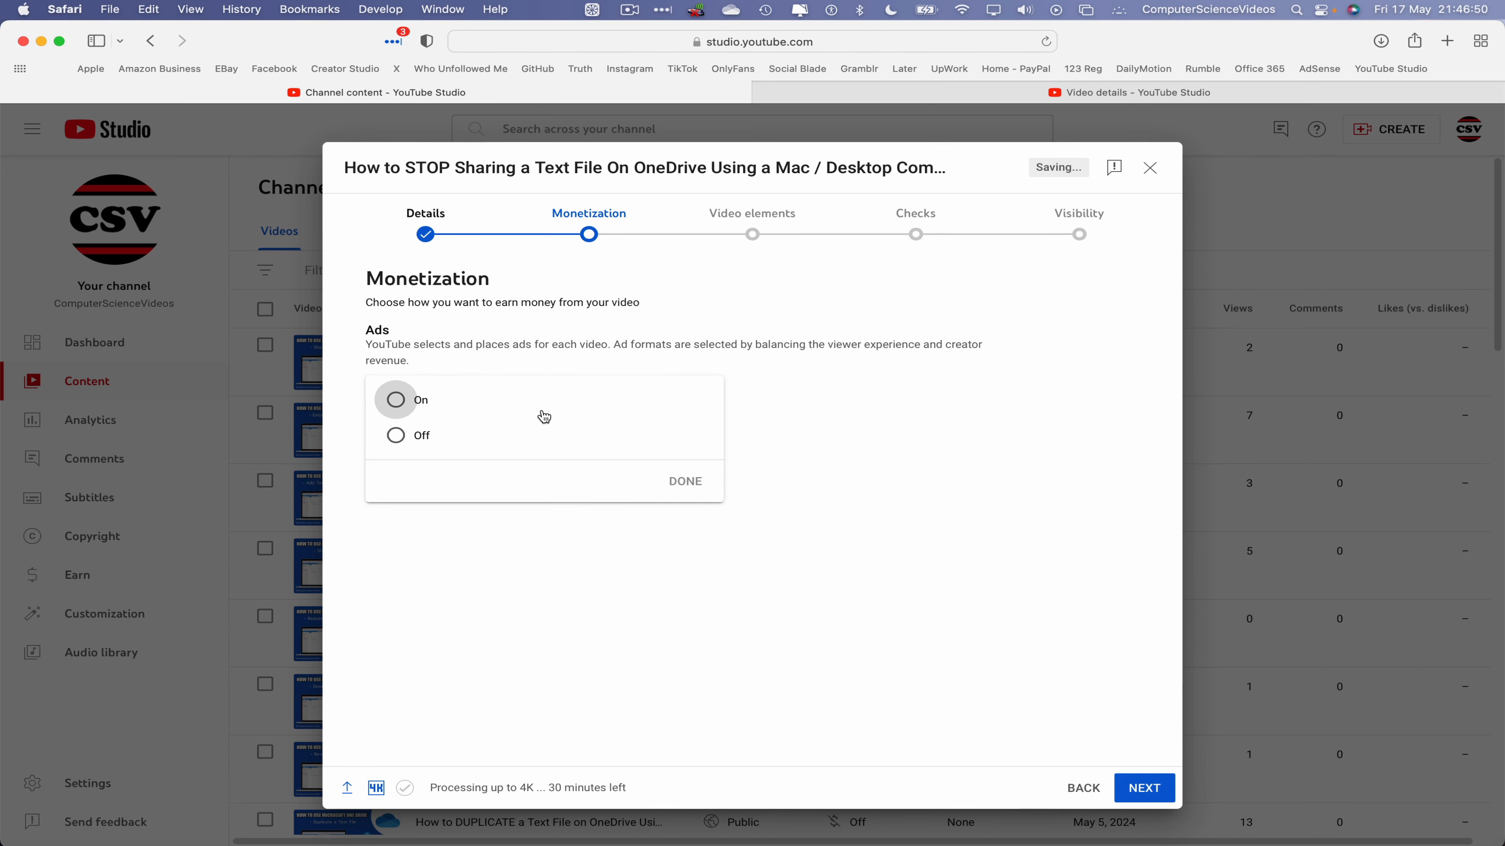
{"action": "left_click", "coordinate": [396, 435]}
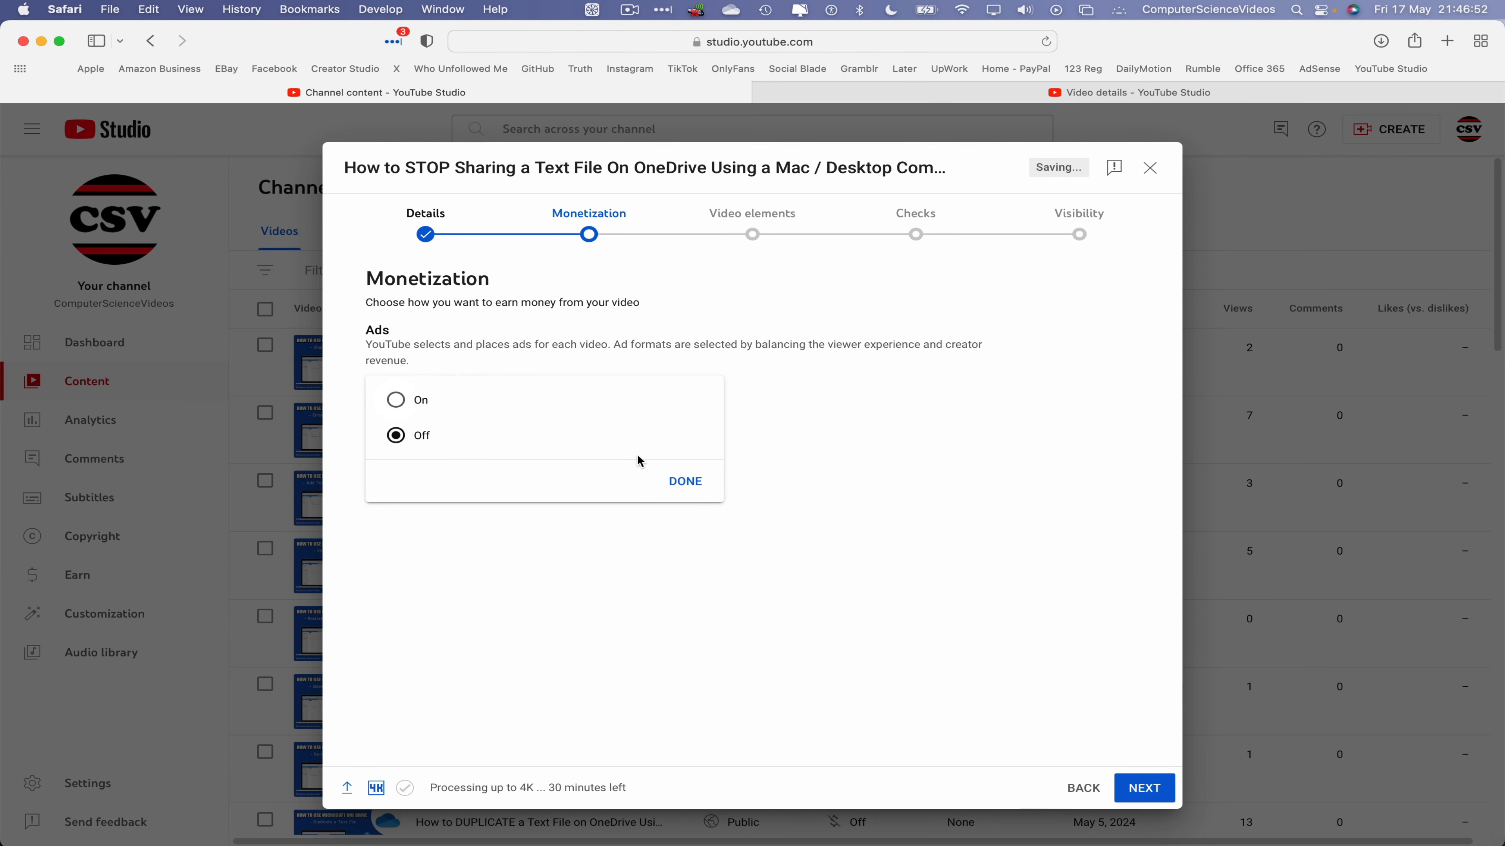
{"action": "left_click", "coordinate": [681, 480]}
{"action": "left_click", "coordinate": [1139, 793]}
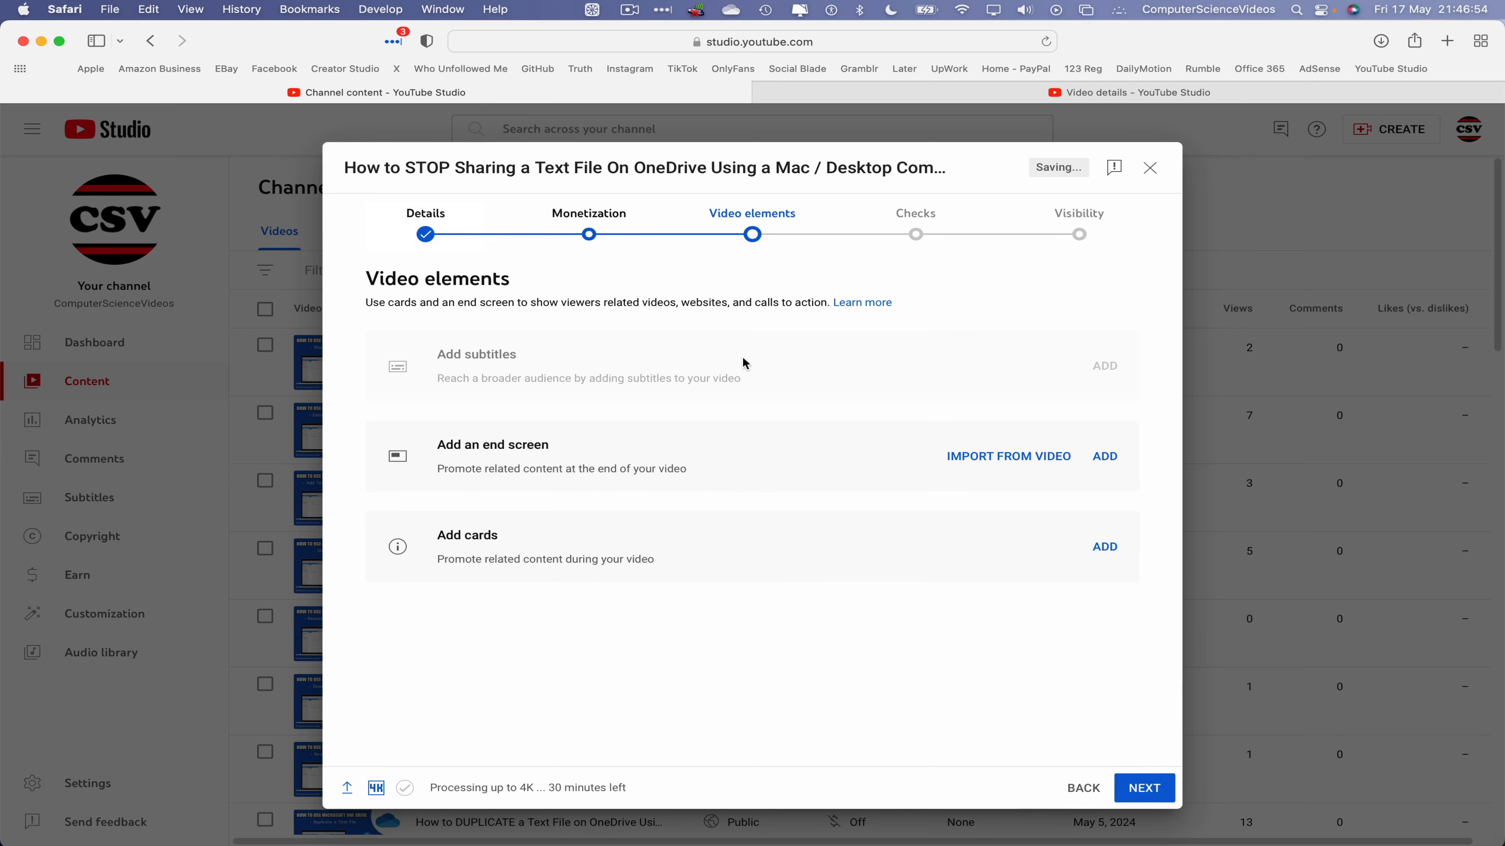
Advance past the video elements and checks to the visibility settings, and look up the draft's status in the channel content list.
{"action": "left_click", "coordinate": [1153, 793]}
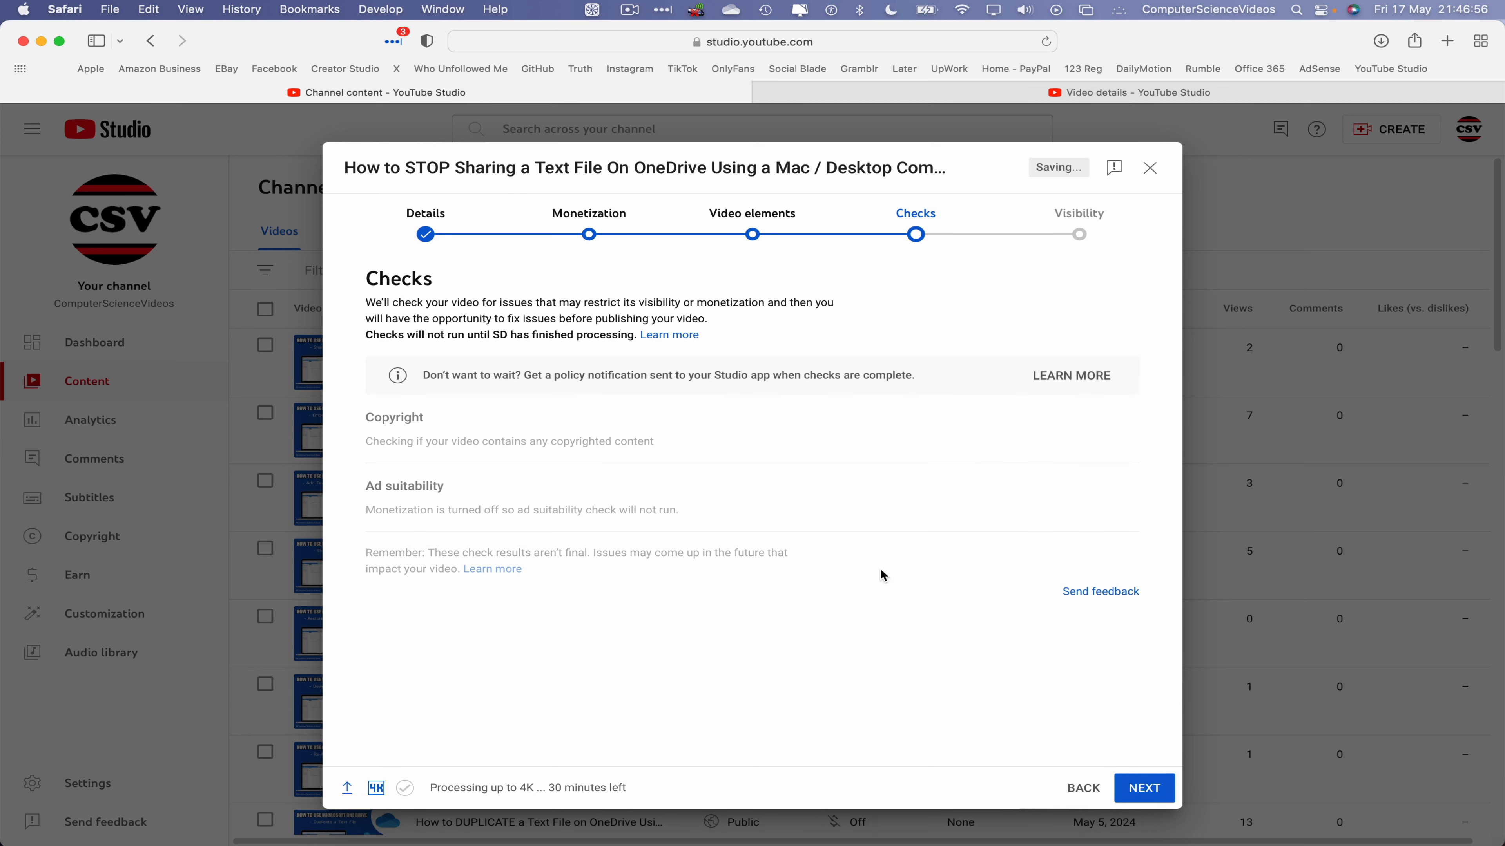
{"action": "left_click", "coordinate": [1139, 788]}
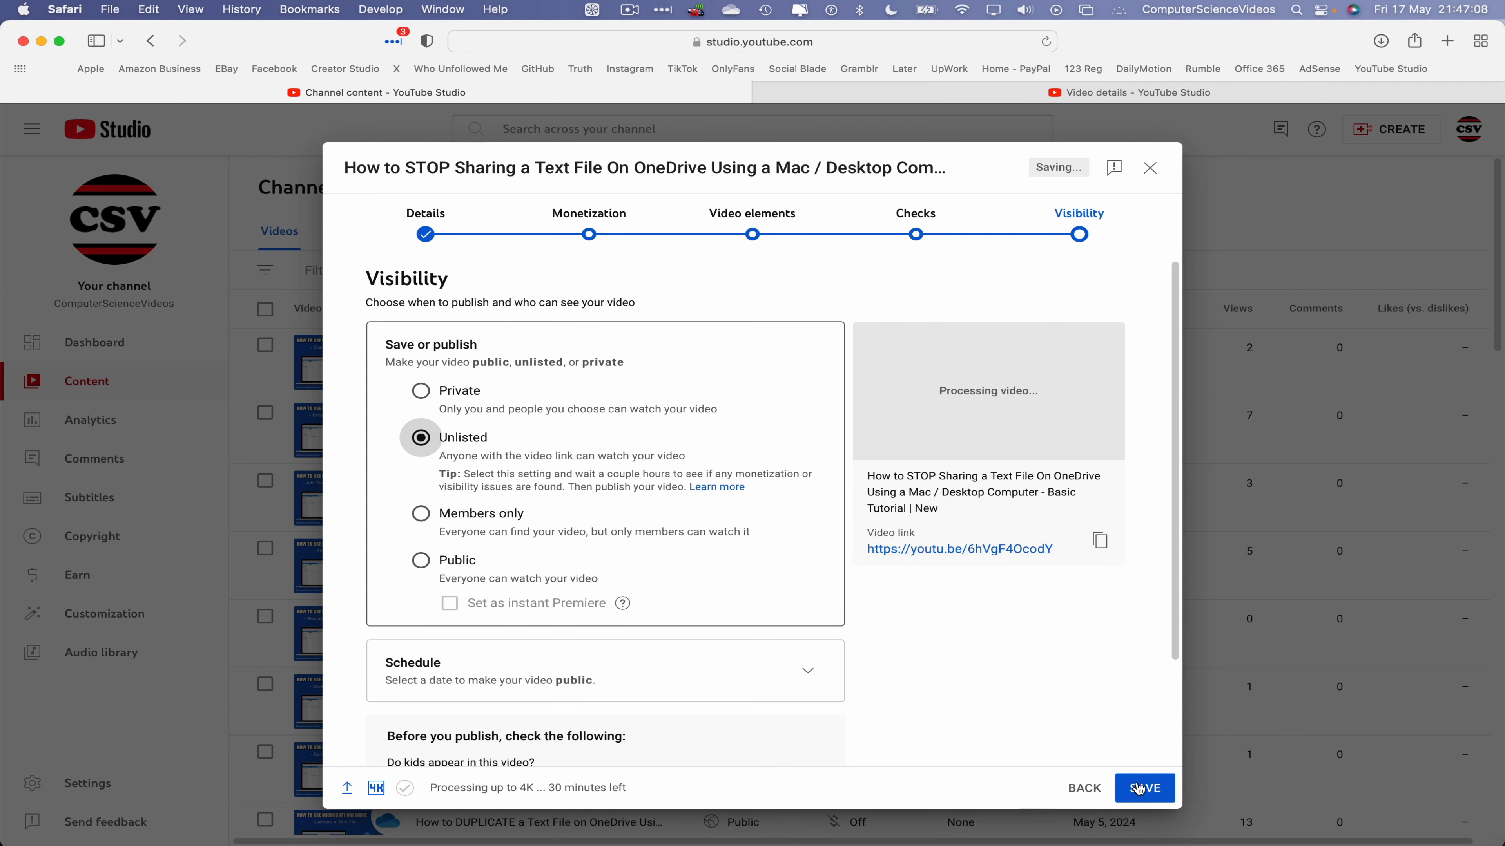
{"action": "left_click", "coordinate": [884, 92]}
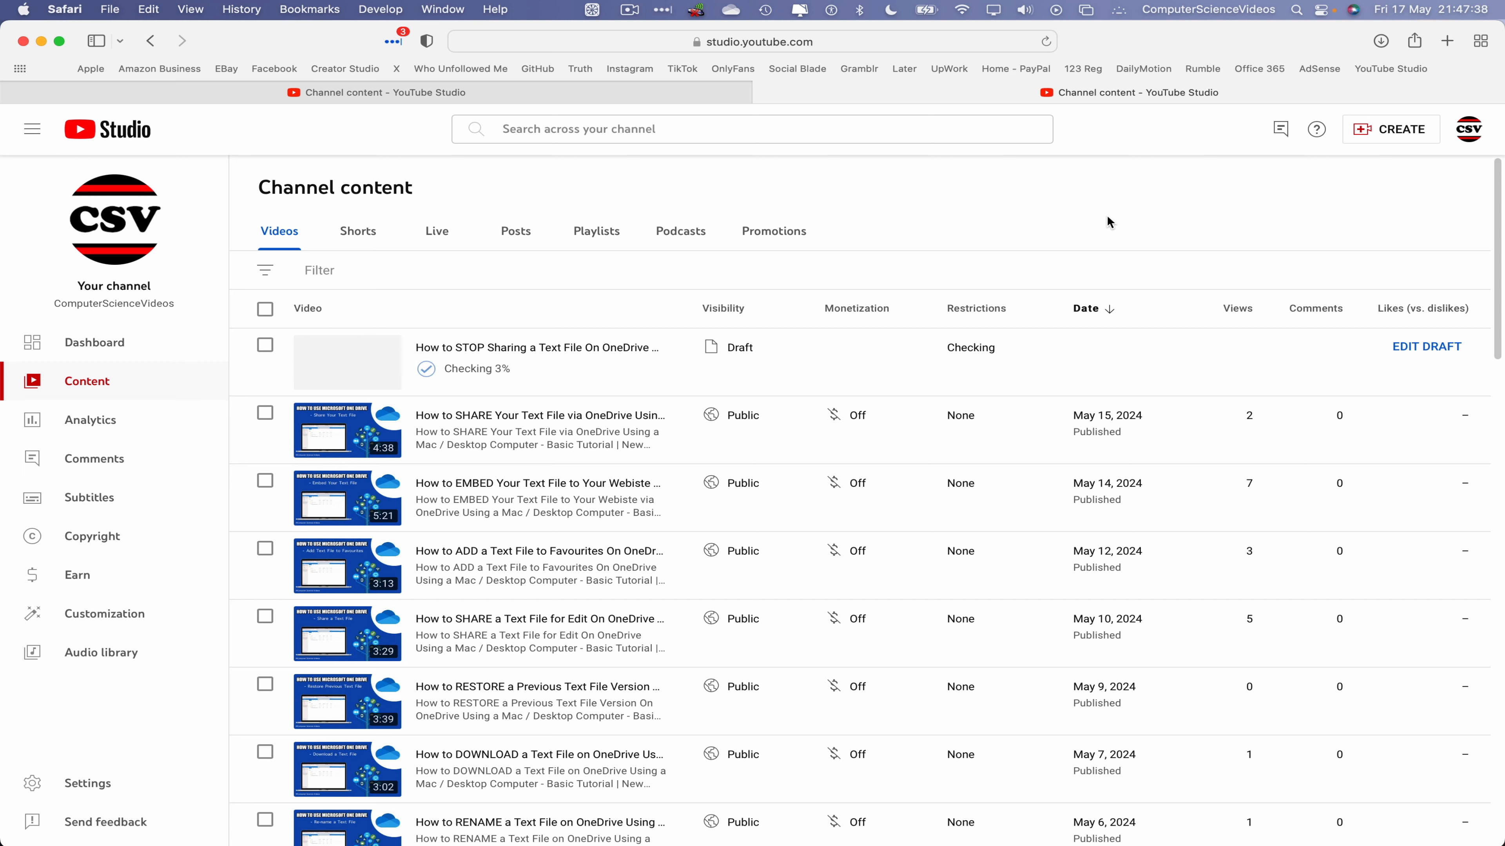
{"action": "left_click", "coordinate": [599, 100]}
Choose scheduled publishing from private to public for the STOP Sharing draft and set the release time to 11:00 PM.
{"action": "scroll", "coordinate": [796, 612], "scroll_direction": "down", "scroll_amount": 3}
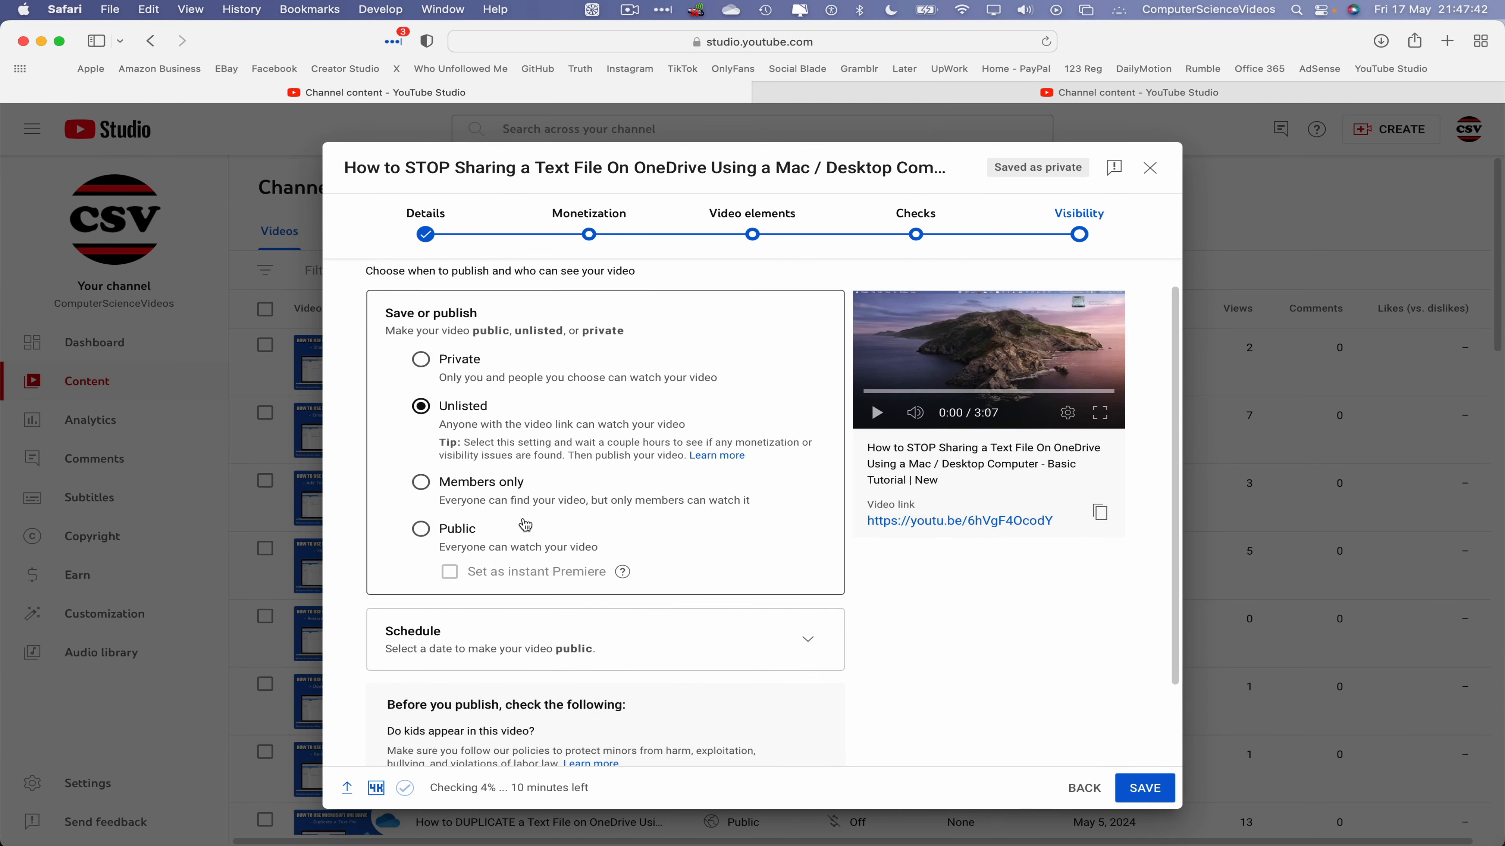
{"action": "left_click", "coordinate": [808, 552]}
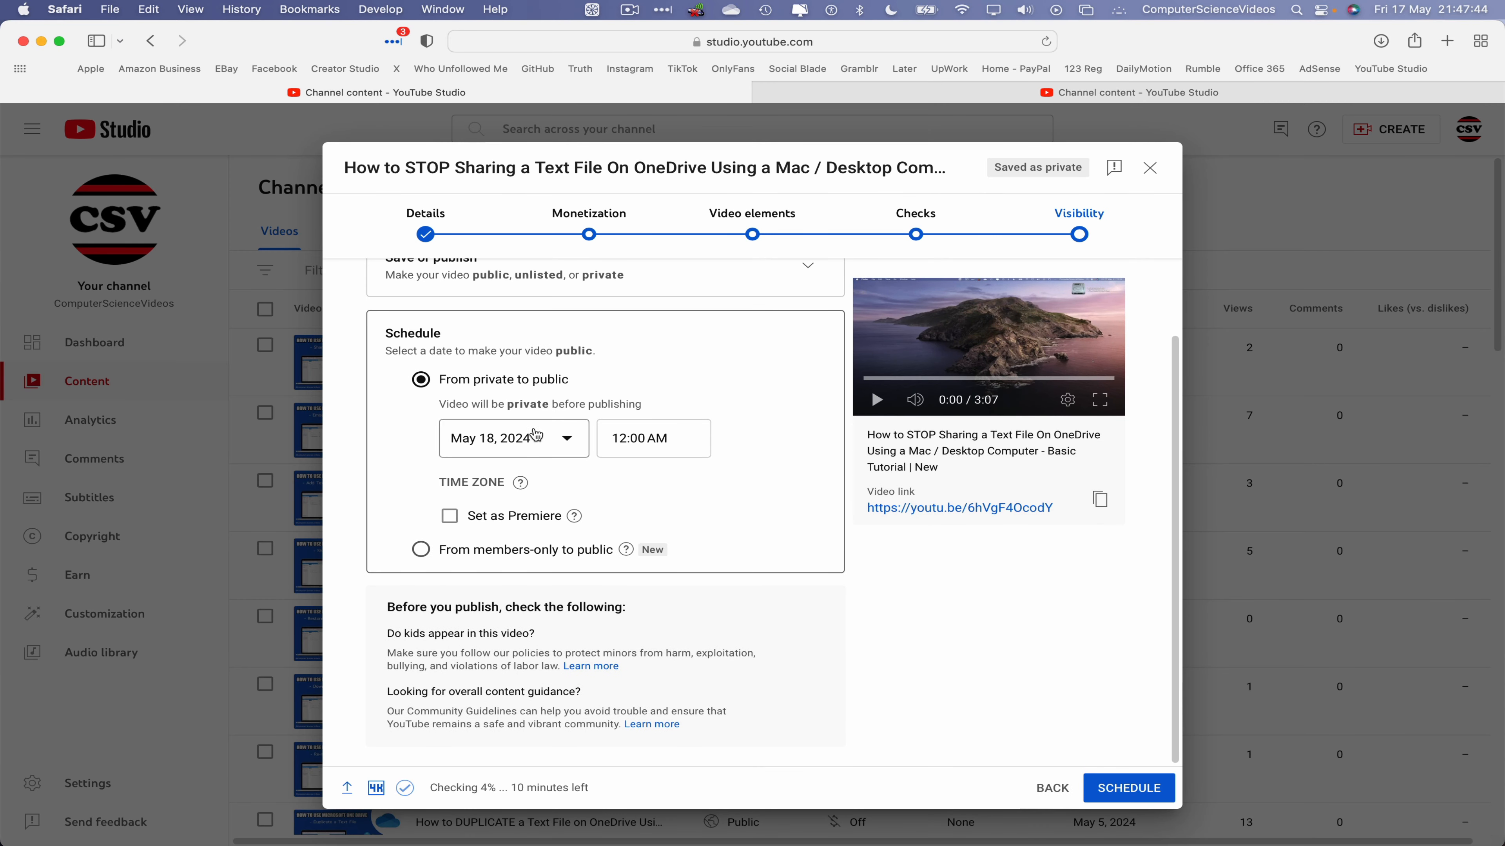
{"action": "left_click", "coordinate": [557, 433]}
{"action": "left_click", "coordinate": [726, 377]}
{"action": "left_click", "coordinate": [666, 441]}
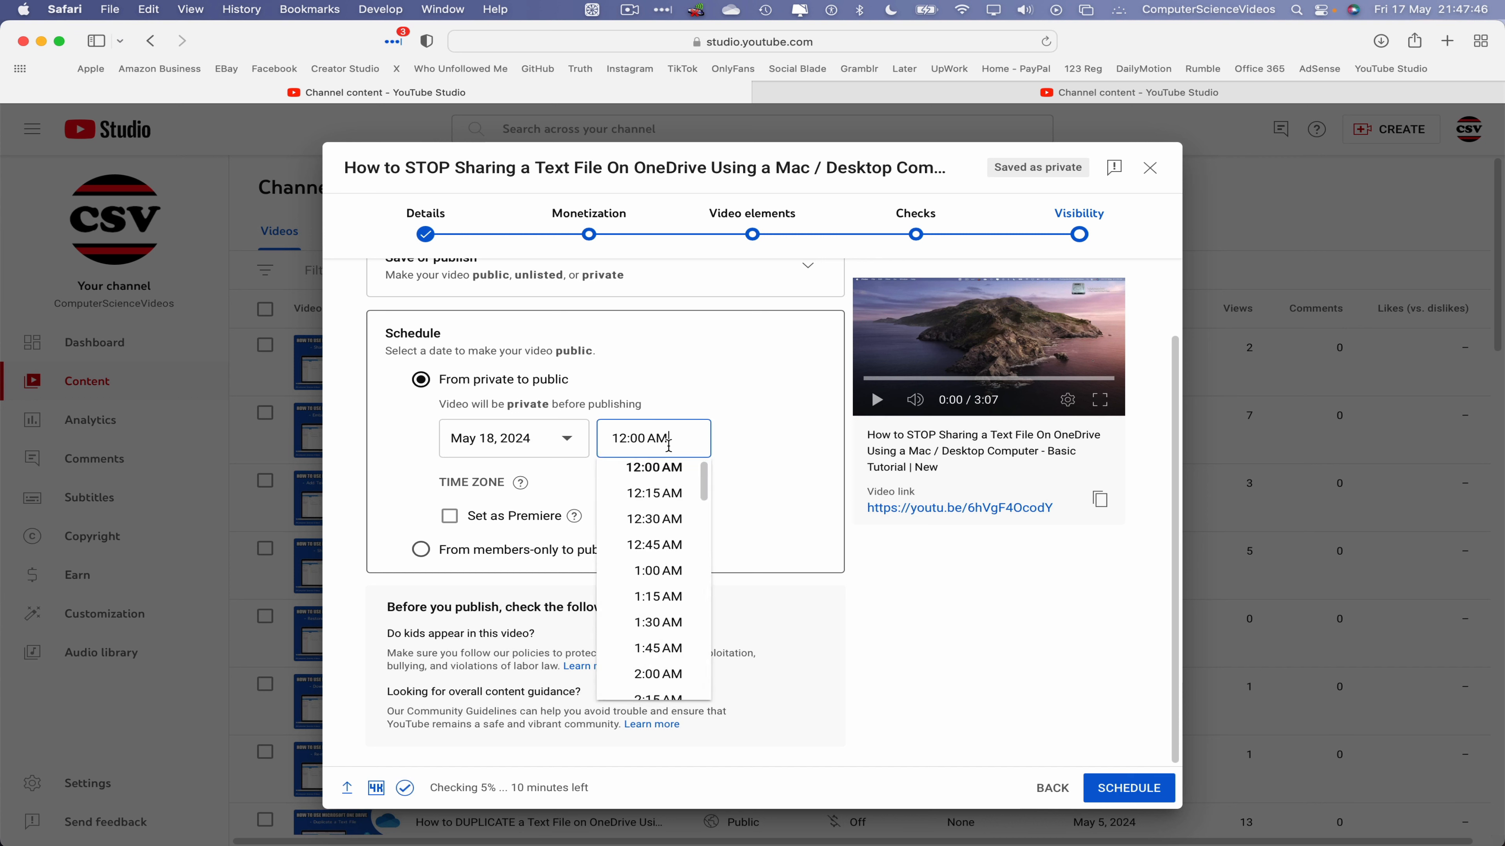
{"action": "scroll", "coordinate": [648, 551], "scroll_direction": "down", "scroll_amount": 20}
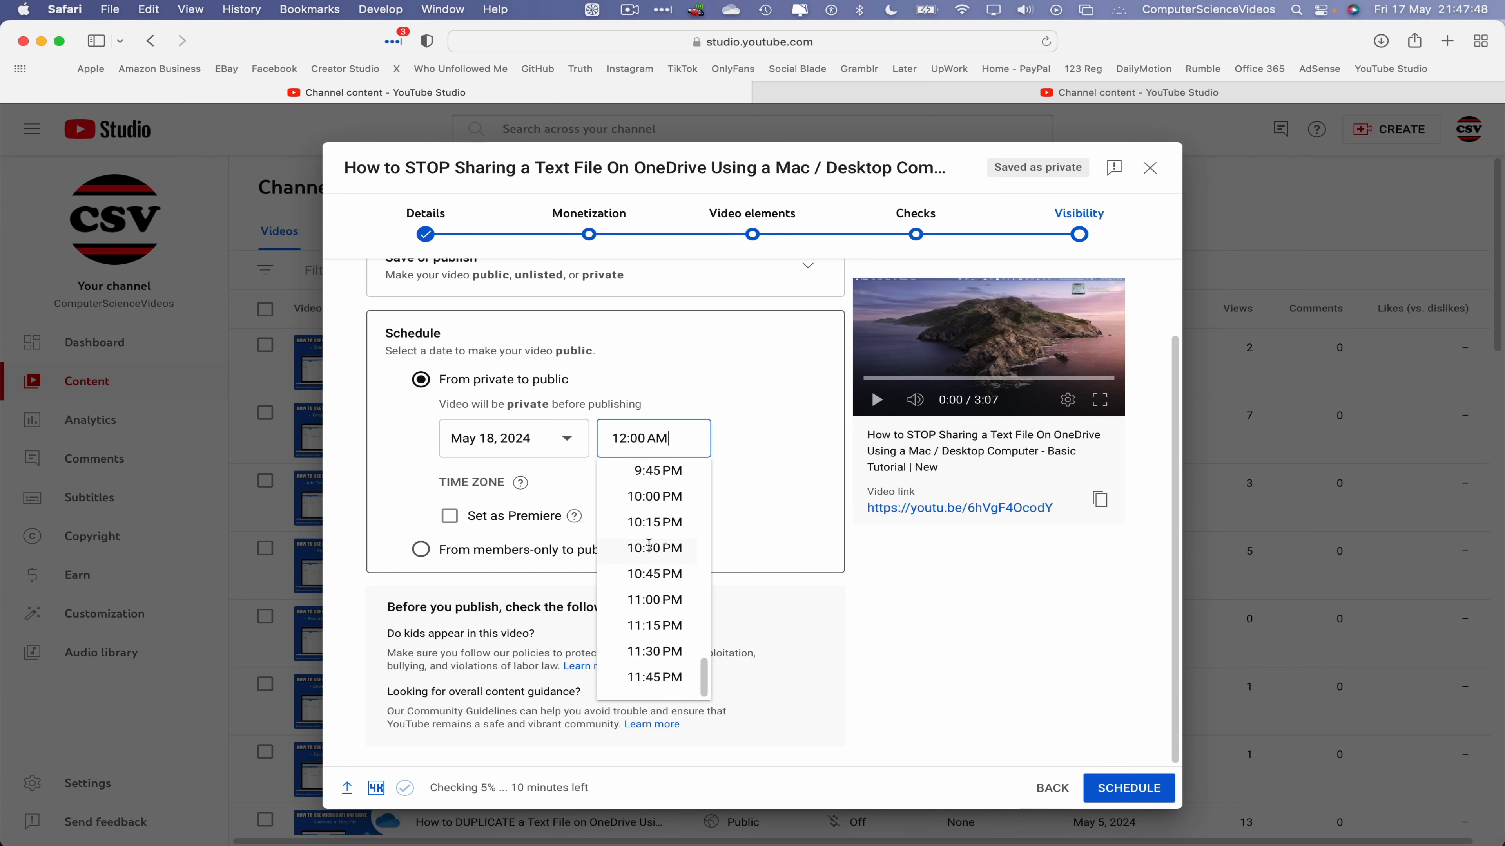
{"action": "left_click", "coordinate": [655, 600]}
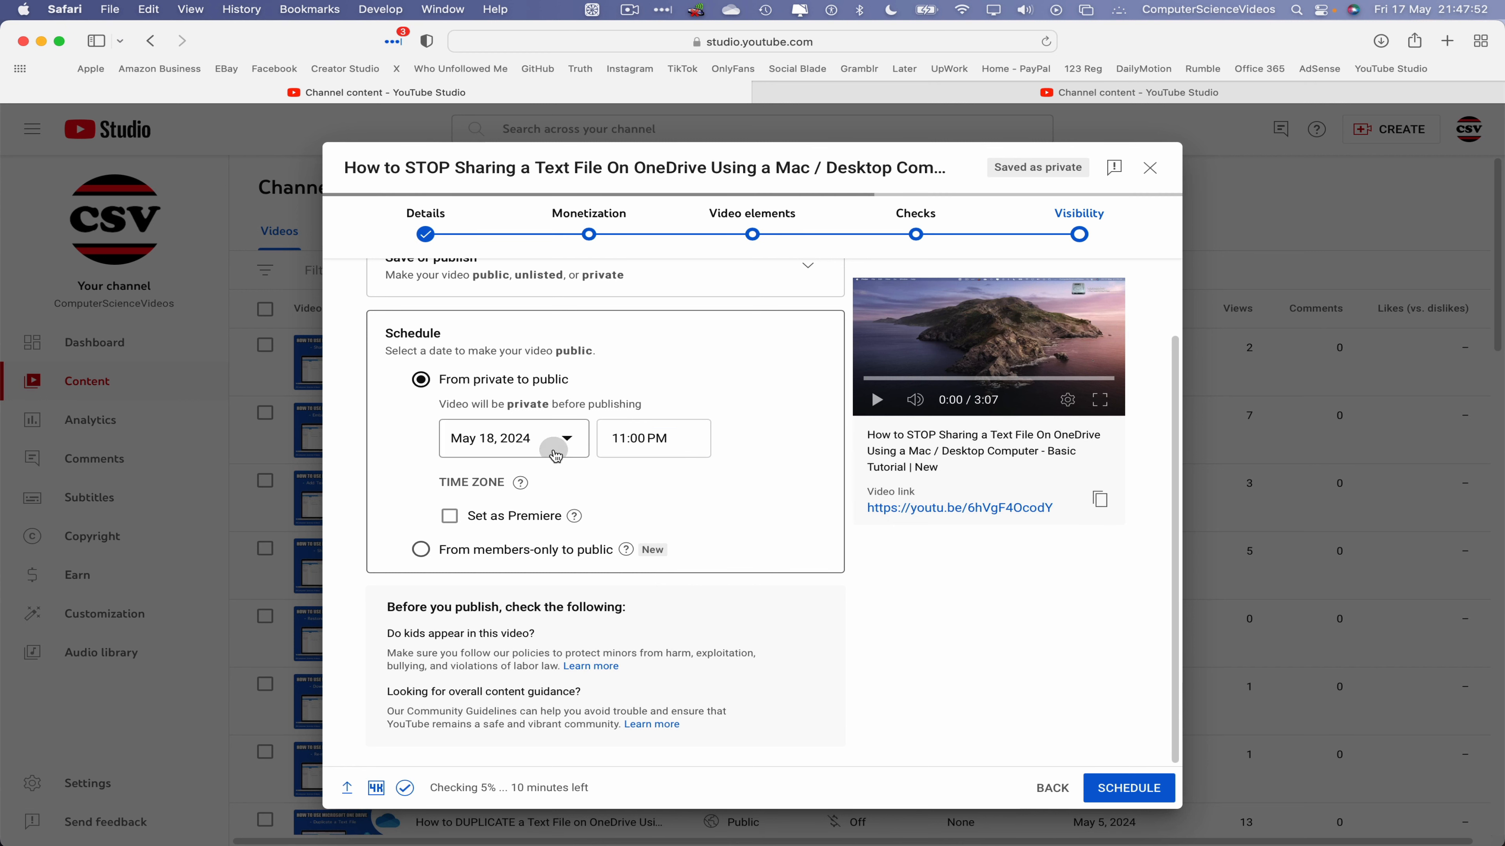
Set the release date to May 17, 2024, schedule the video, and dismiss the confirmation.
{"action": "left_click", "coordinate": [533, 440]}
{"action": "left_click", "coordinate": [618, 557]}
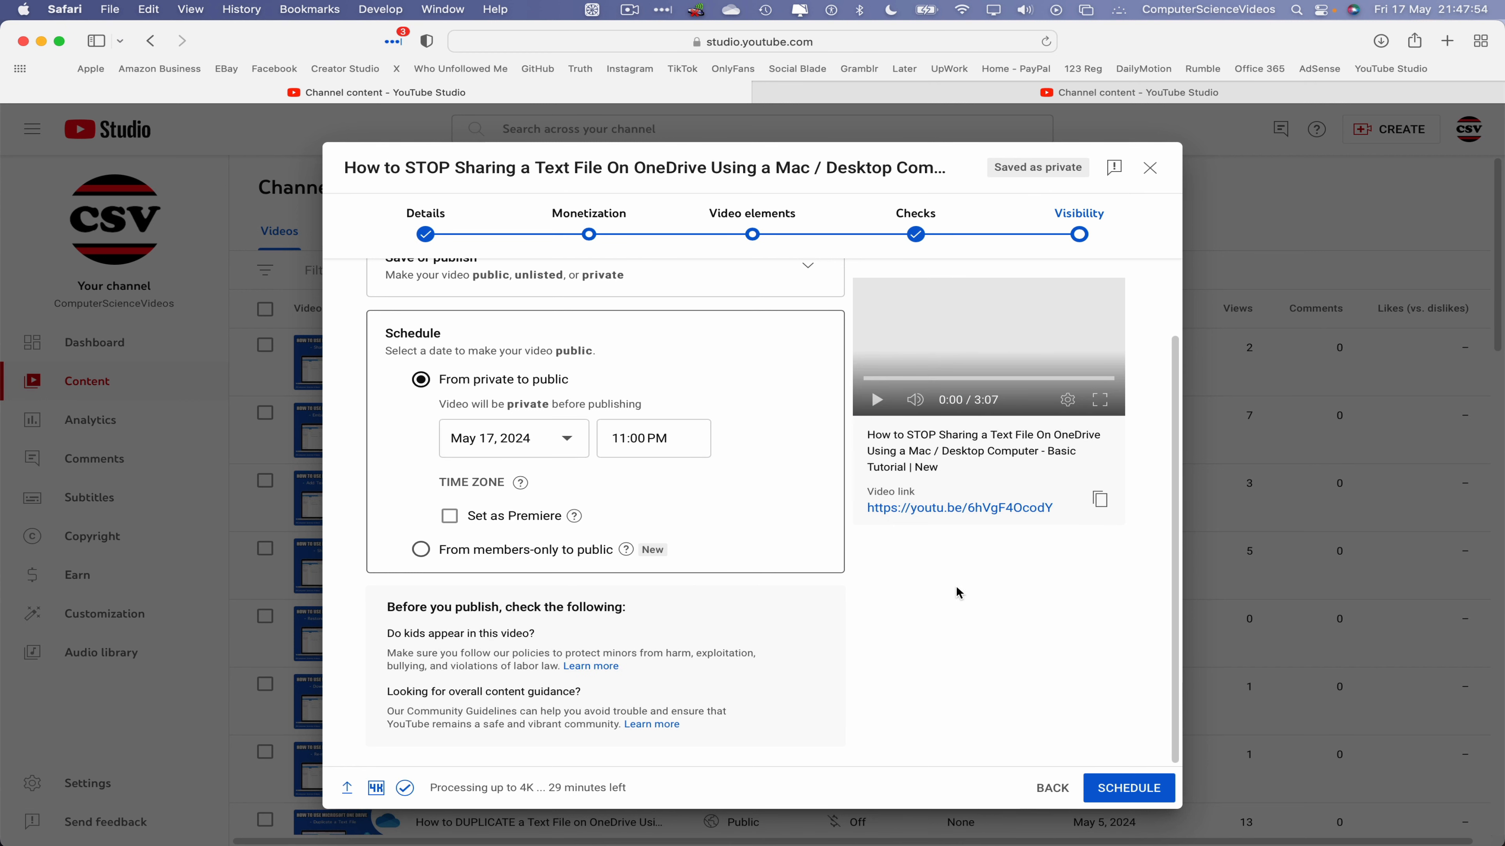
{"action": "left_click", "coordinate": [1143, 795]}
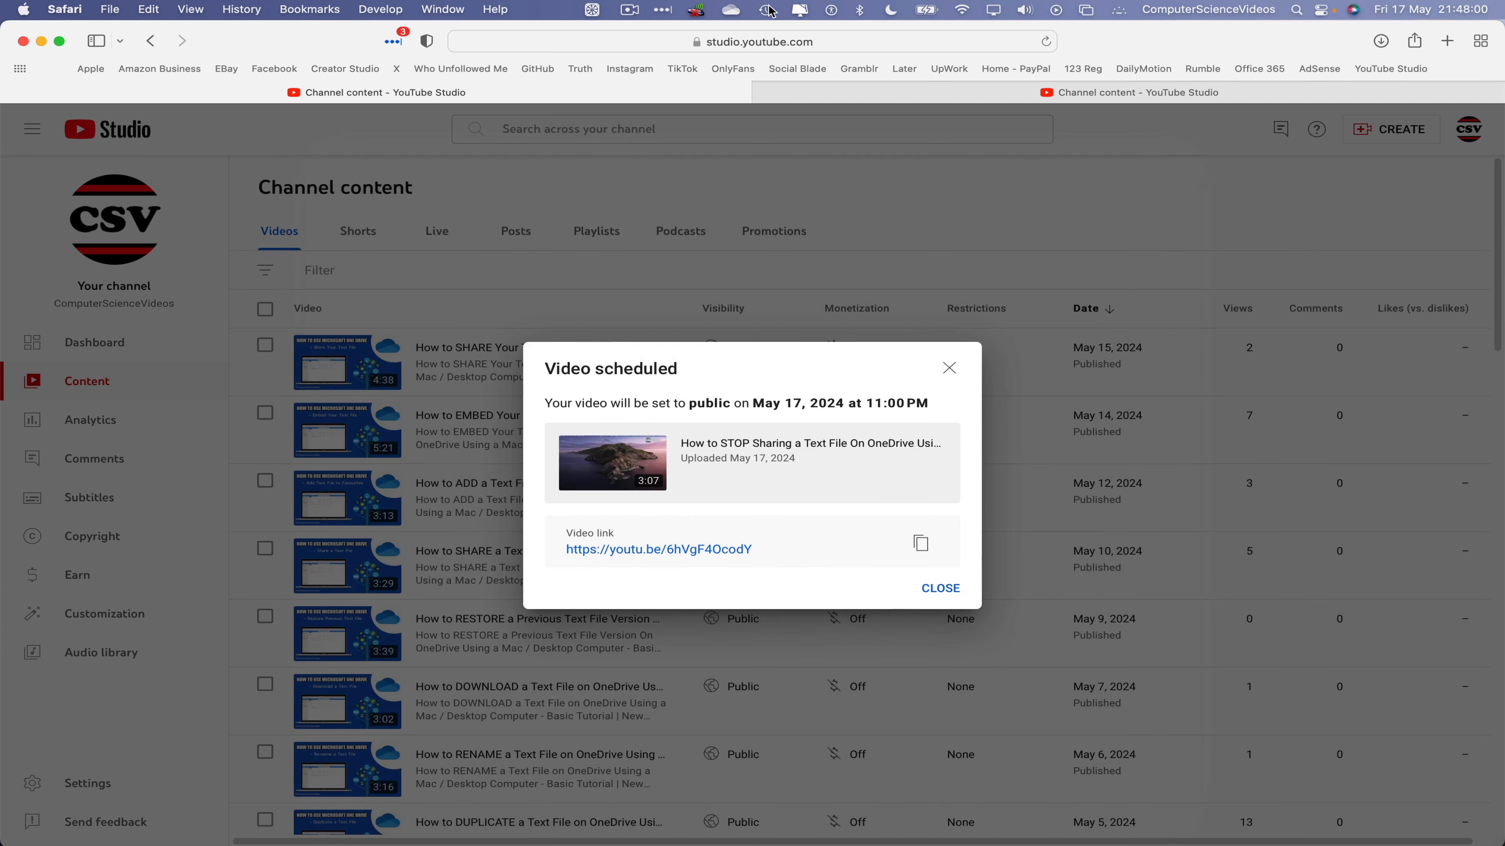
{"action": "left_click", "coordinate": [940, 589]}
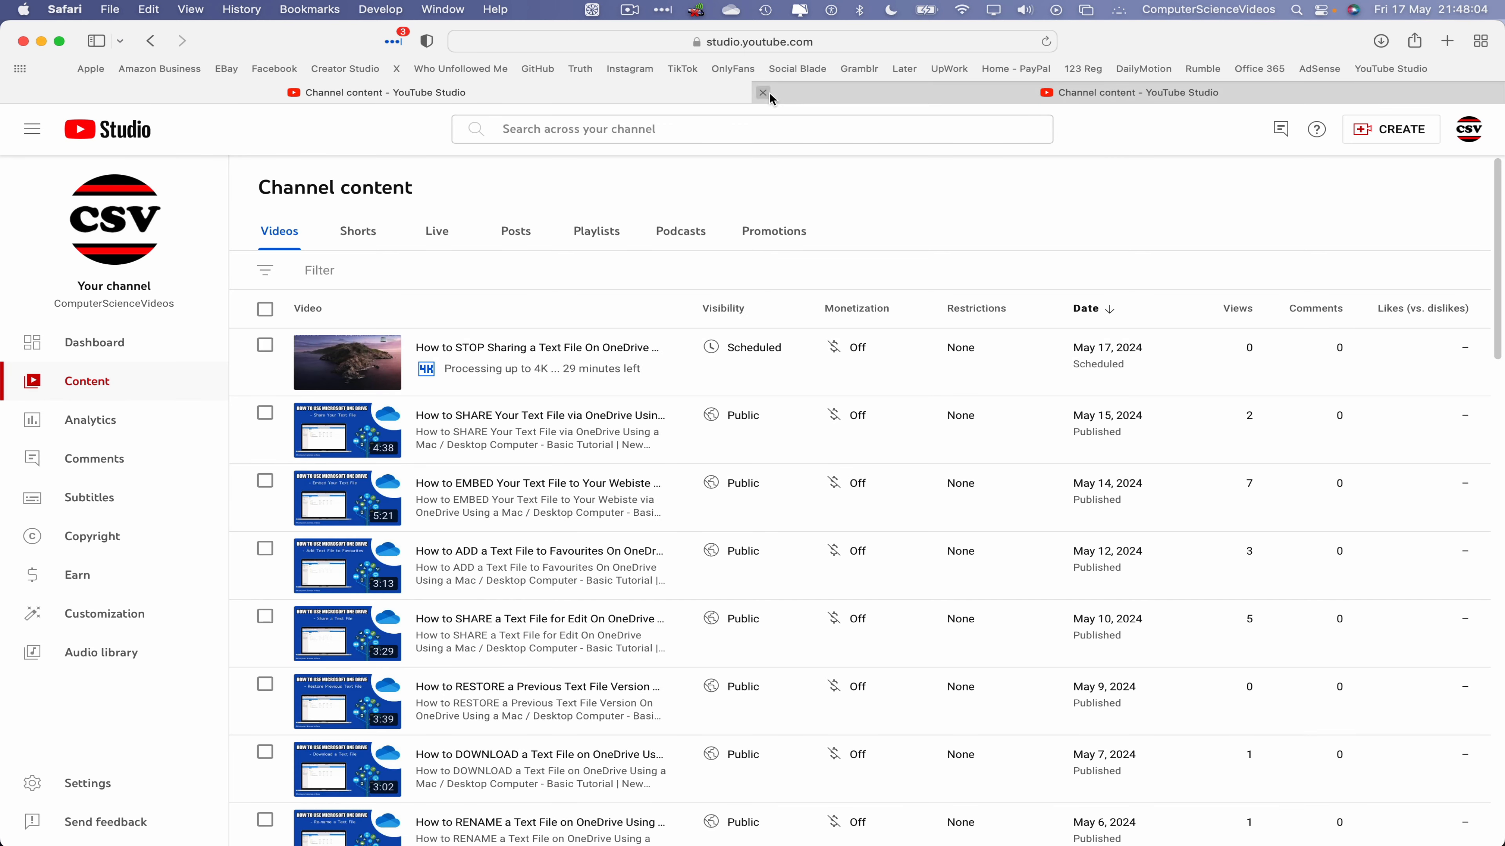
Close the duplicate channel content page and open the details of the scheduled STOP Sharing video.
{"action": "left_click", "coordinate": [842, 93]}
{"action": "left_click", "coordinate": [764, 93]}
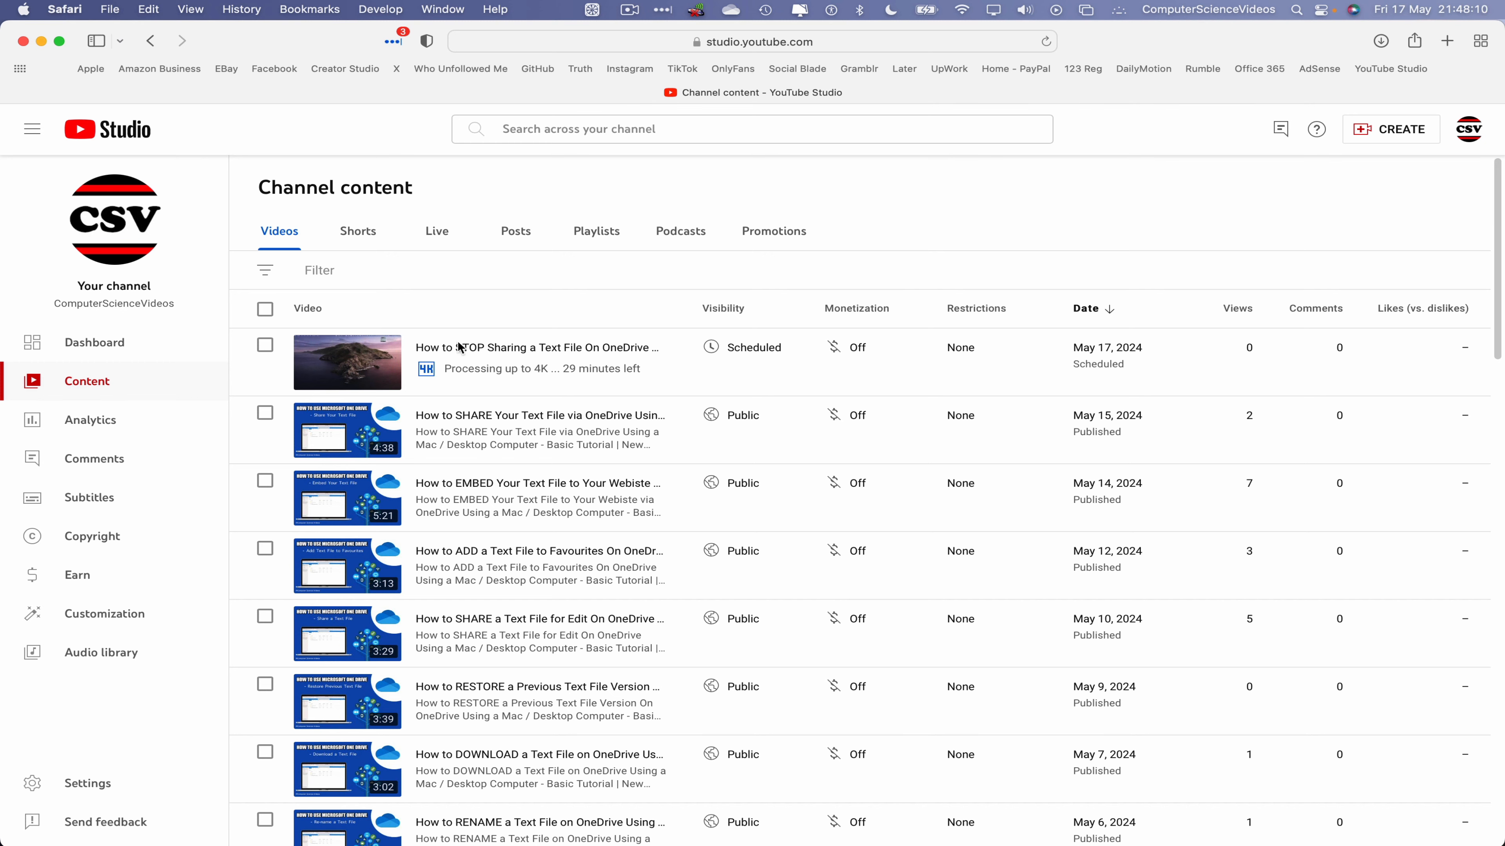
{"action": "left_click", "coordinate": [424, 371]}
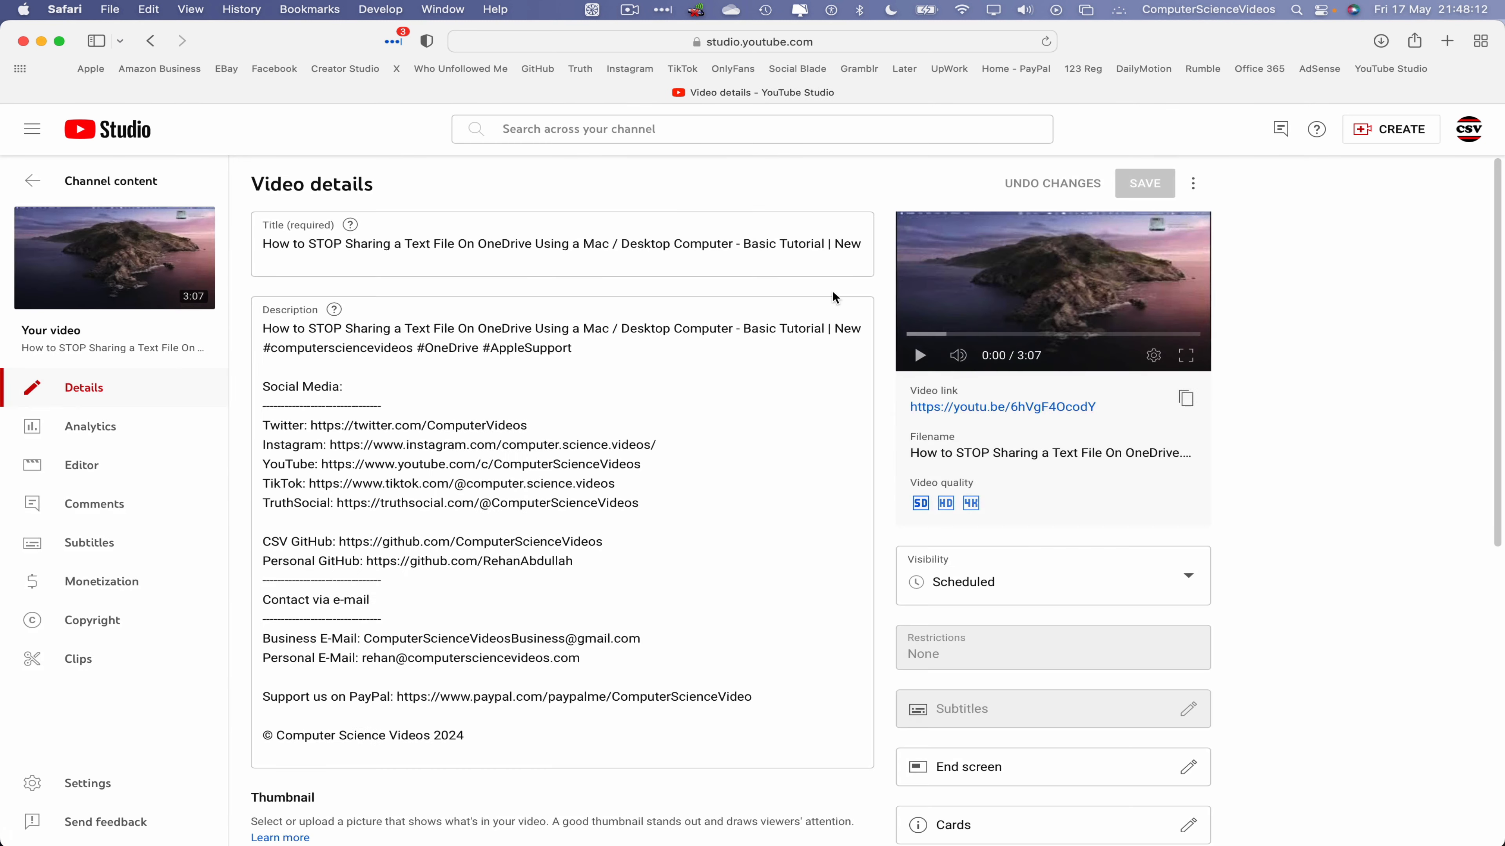
Import the end screen from the "How to SHARE Your Text File via OneDrive" video.
{"action": "scroll", "coordinate": [1244, 563], "scroll_direction": "down", "scroll_amount": 5}
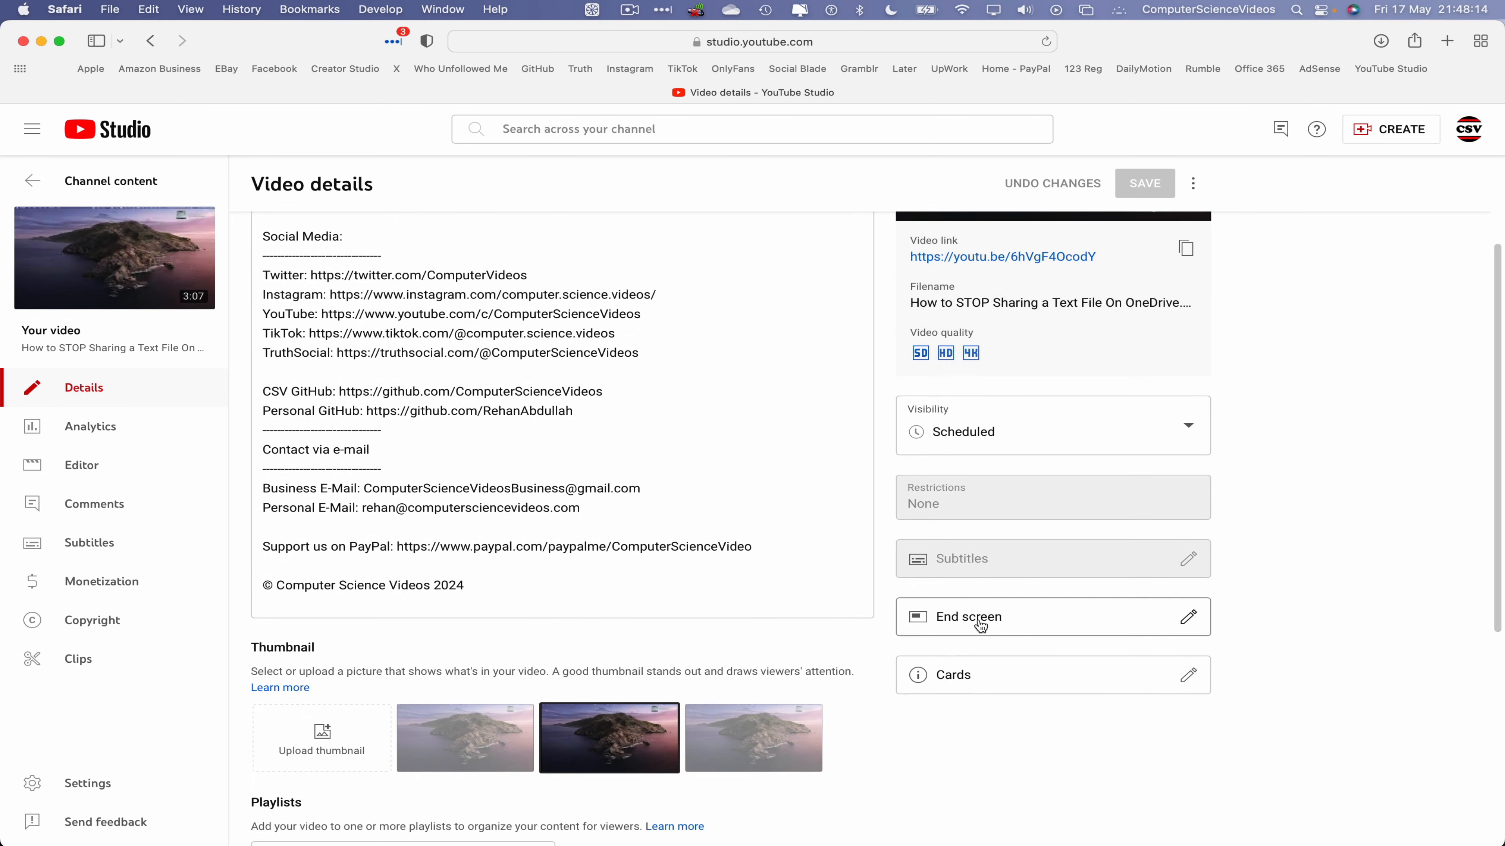
{"action": "left_click", "coordinate": [1044, 621]}
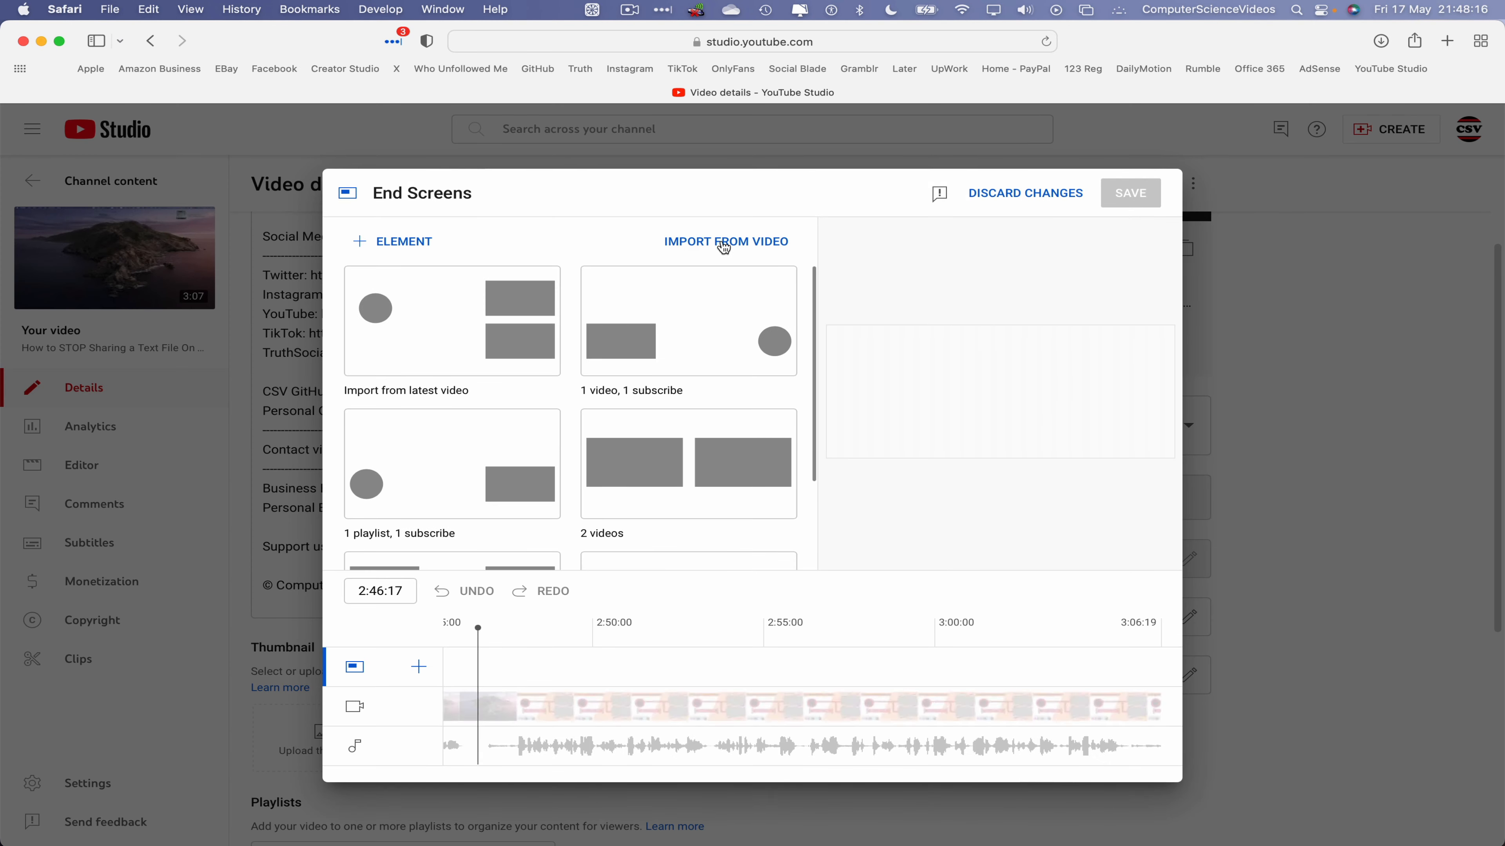
{"action": "left_click", "coordinate": [724, 242]}
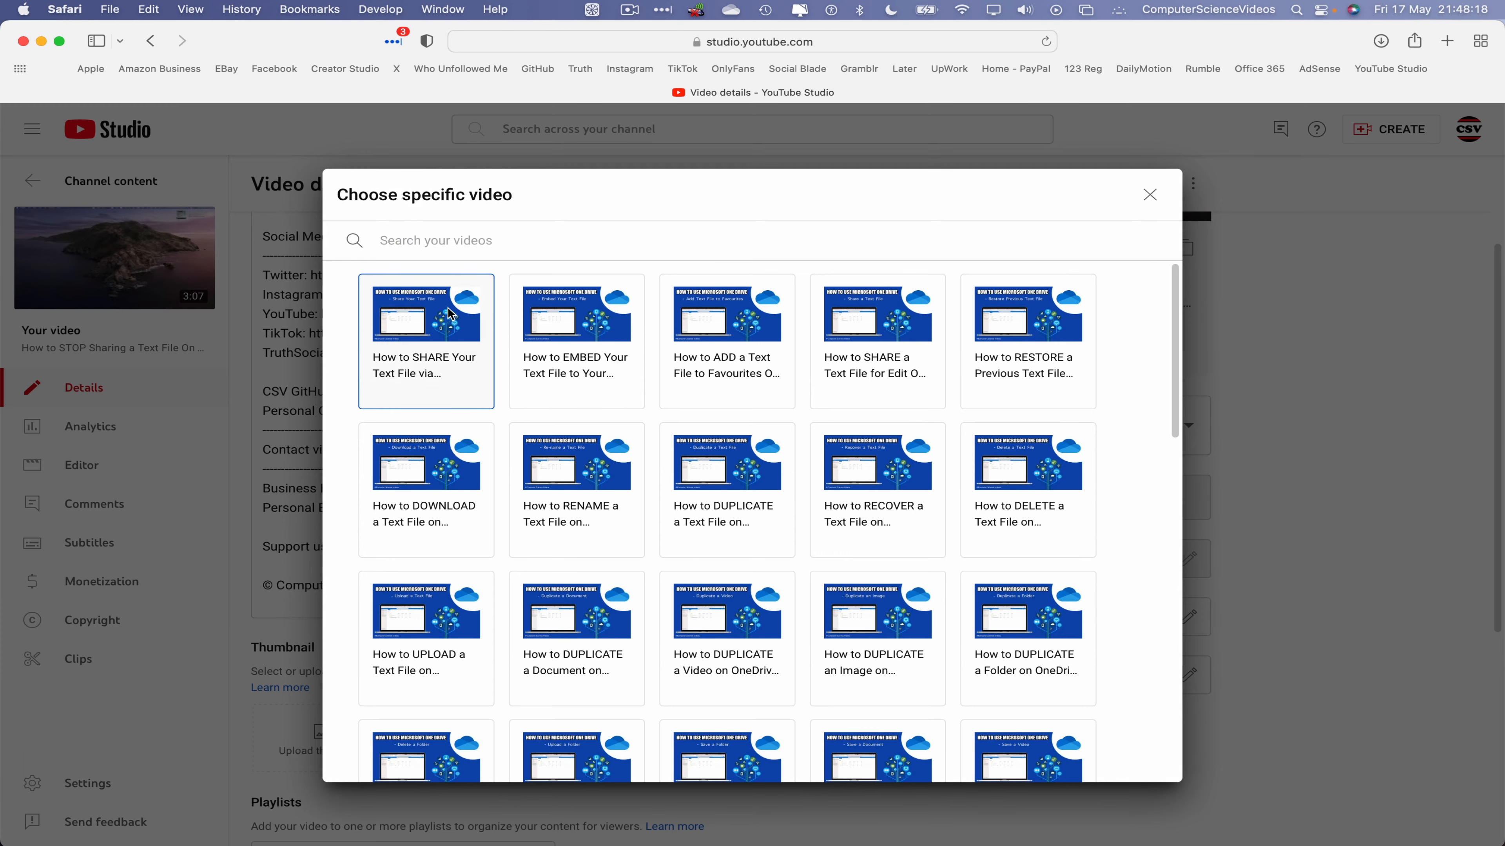
{"action": "left_click", "coordinate": [450, 314]}
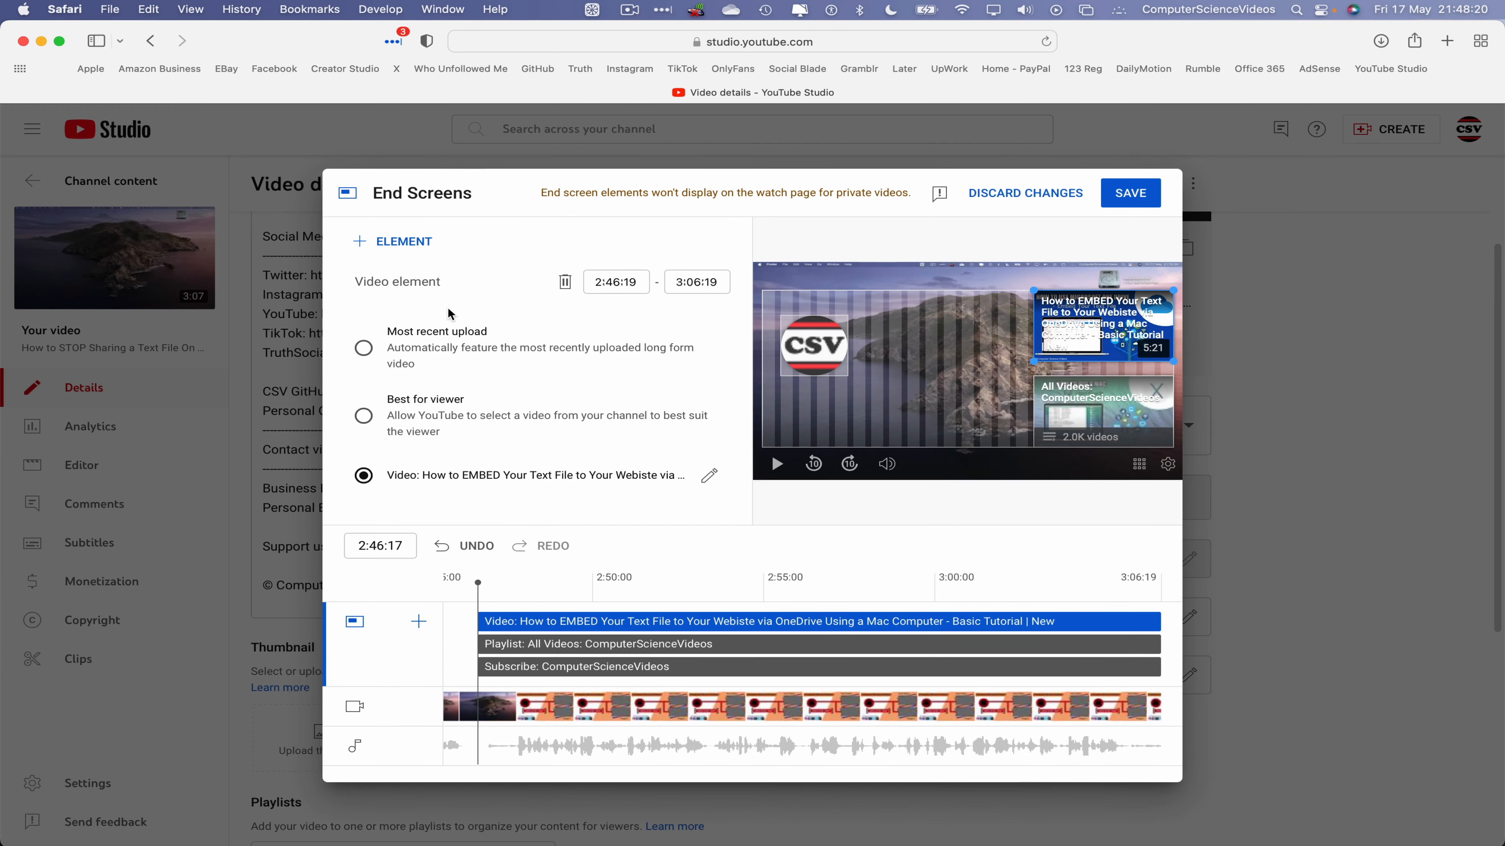
Change the end screen's featured video to "How to SHARE Your Text File via OneDrive" and save the end screen.
{"action": "left_click", "coordinate": [585, 478]}
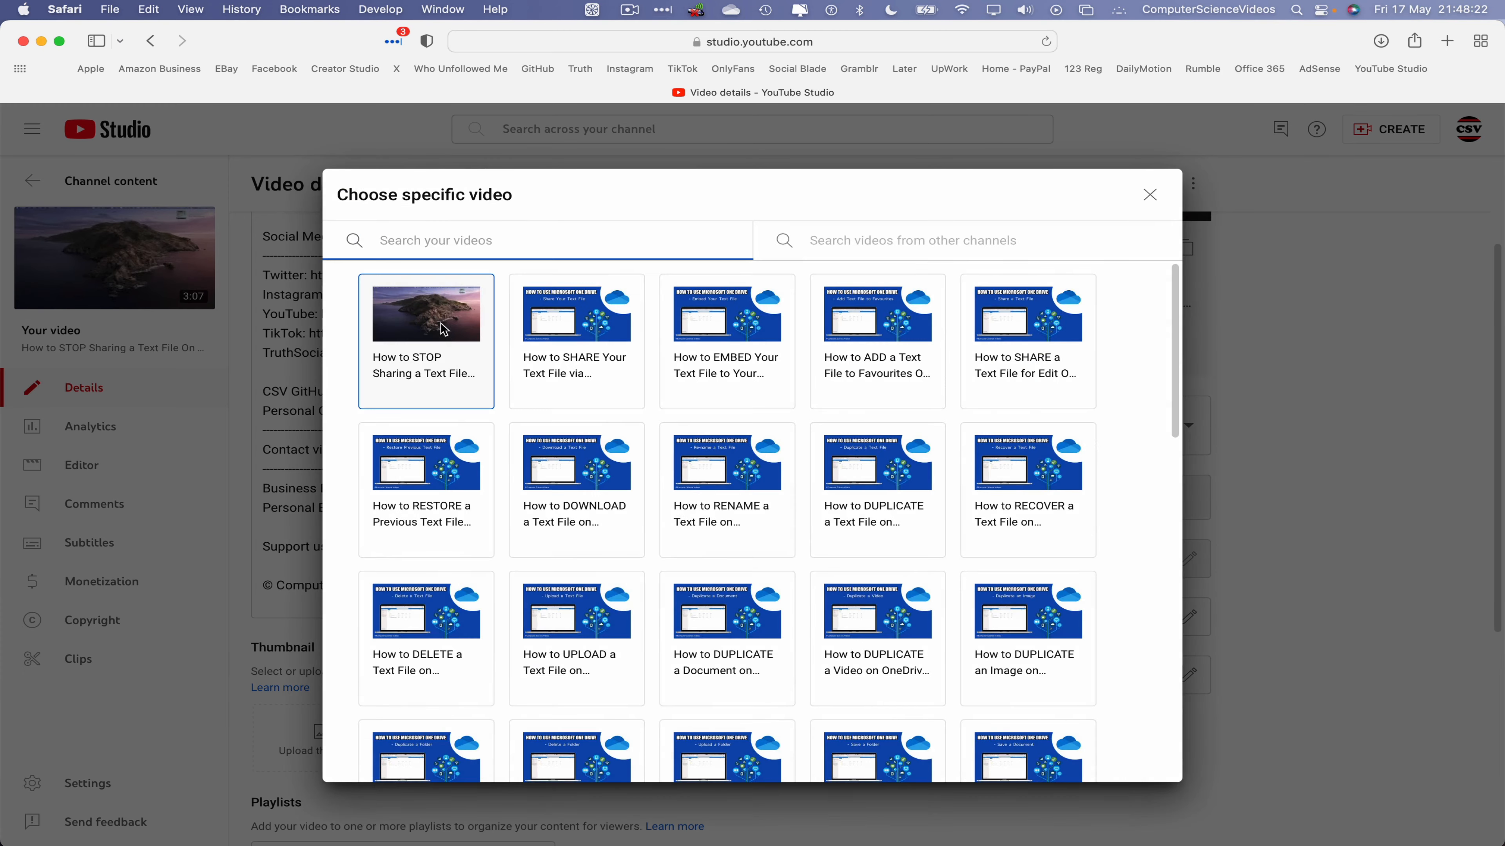
{"action": "left_click", "coordinate": [549, 308]}
{"action": "left_click", "coordinate": [1158, 203]}
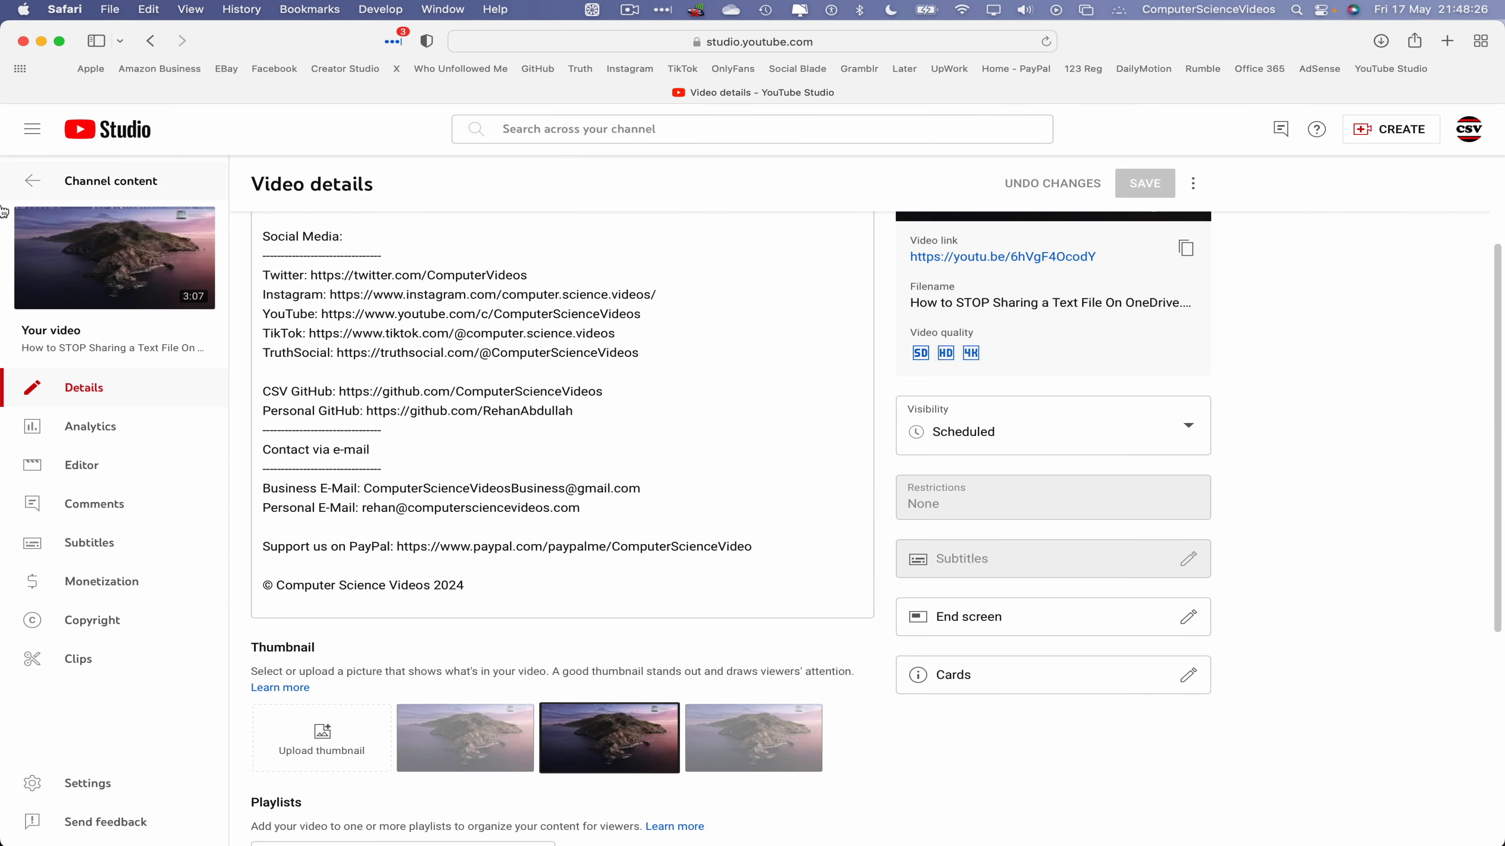
Return from the video details to the channel content list and quit Safari.
{"action": "scroll", "coordinate": [878, 386], "scroll_direction": "up", "scroll_amount": 2}
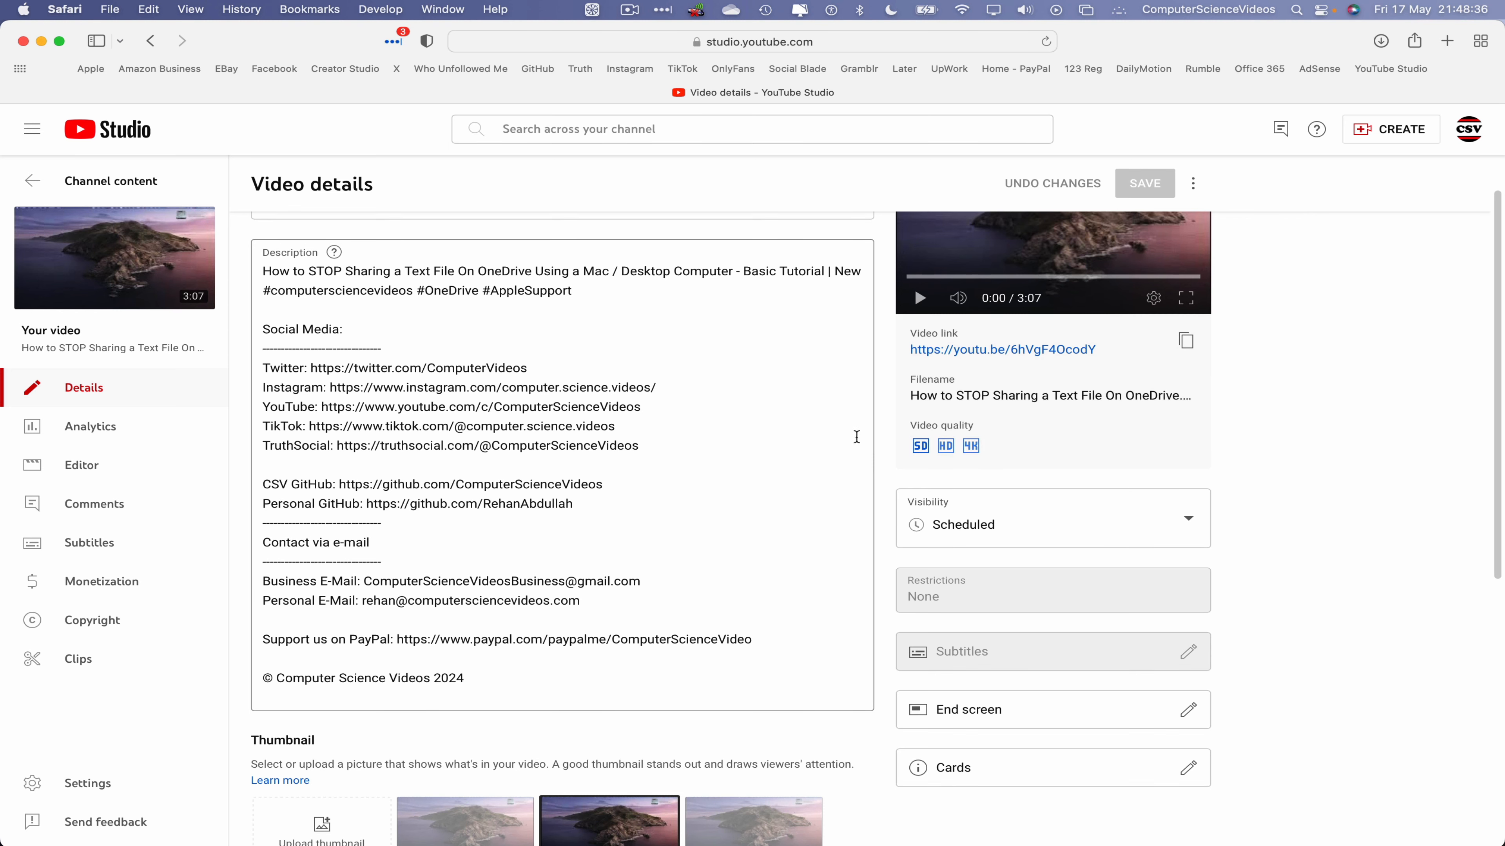
{"action": "scroll", "coordinate": [842, 437], "scroll_direction": "up", "scroll_amount": 2}
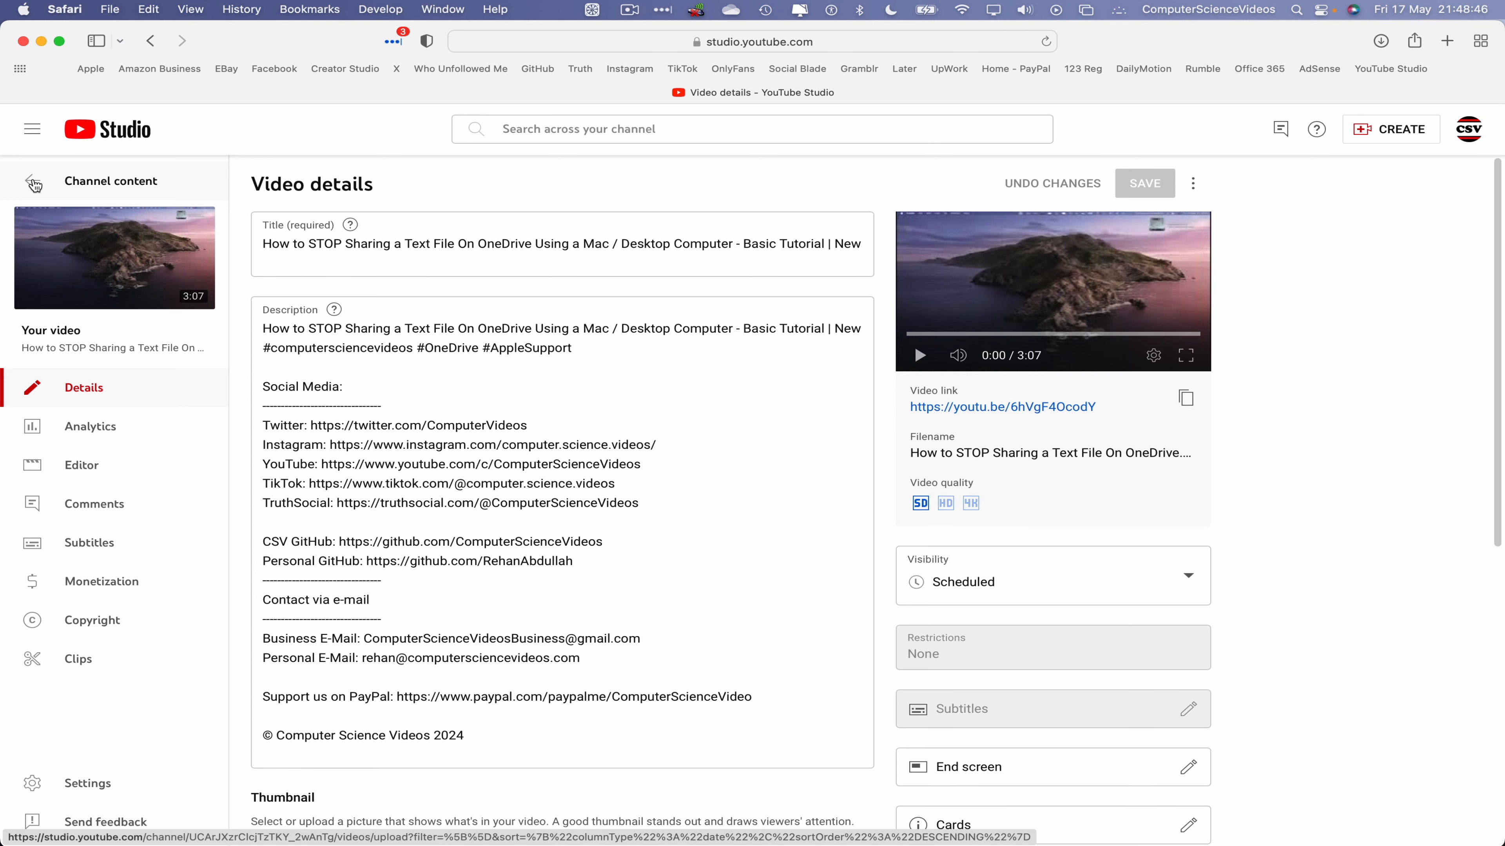
{"action": "left_click", "coordinate": [34, 184]}
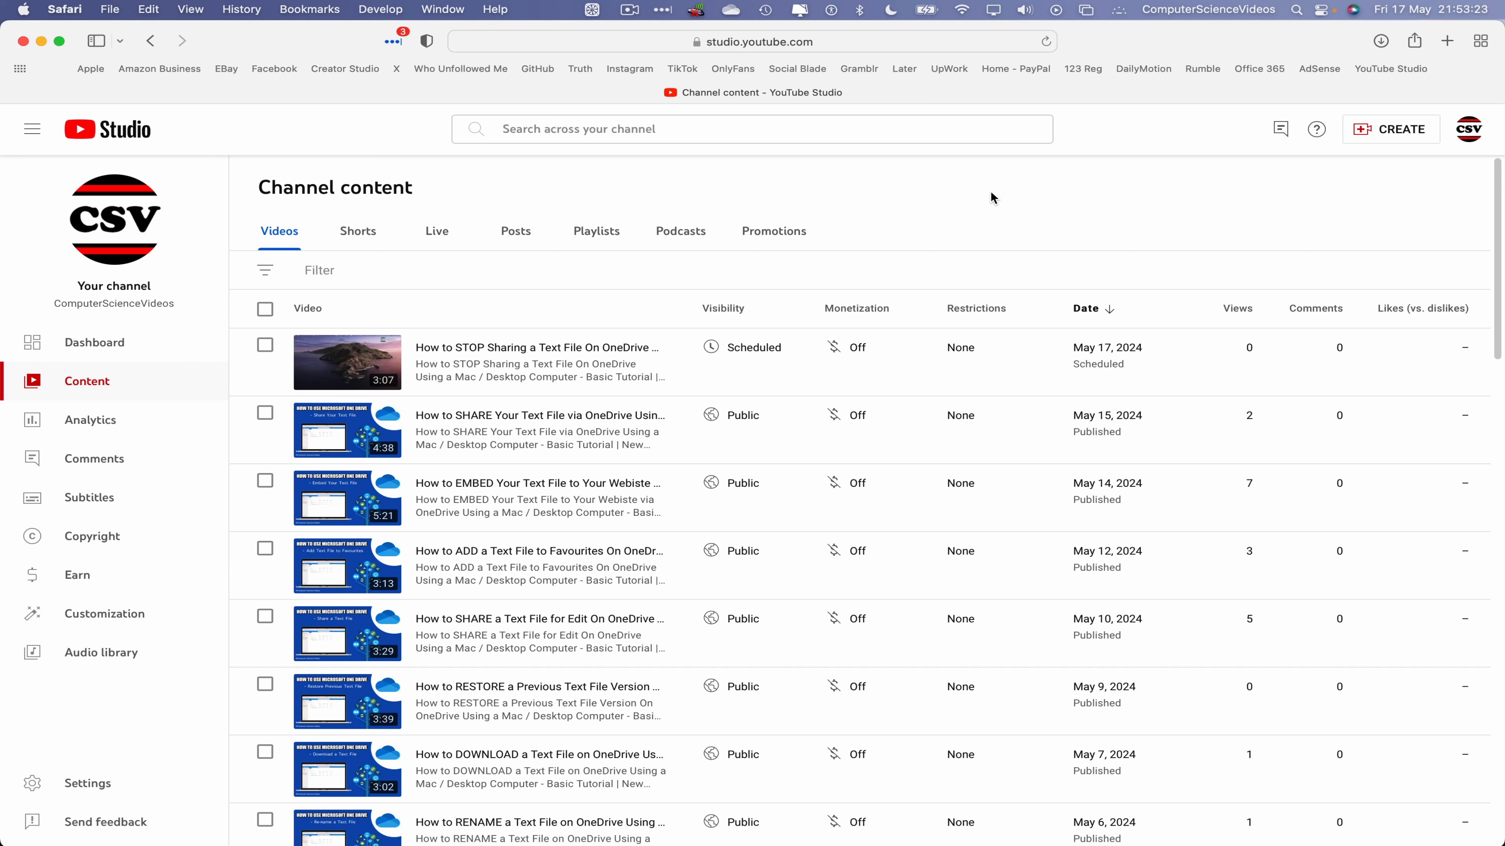
{"action": "left_click", "coordinate": [65, 9]}
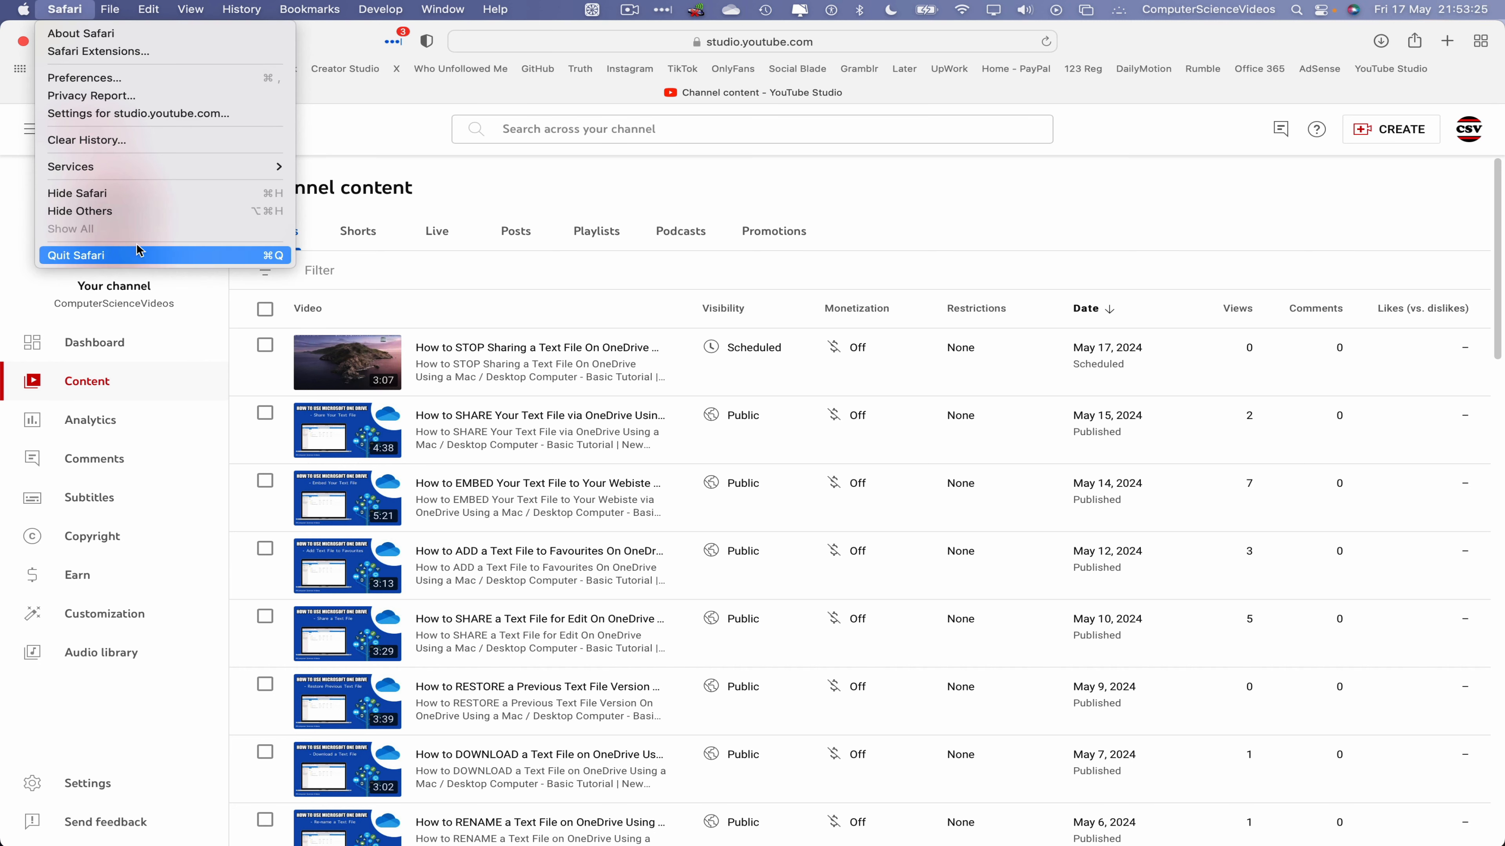
{"action": "left_click", "coordinate": [141, 257]}
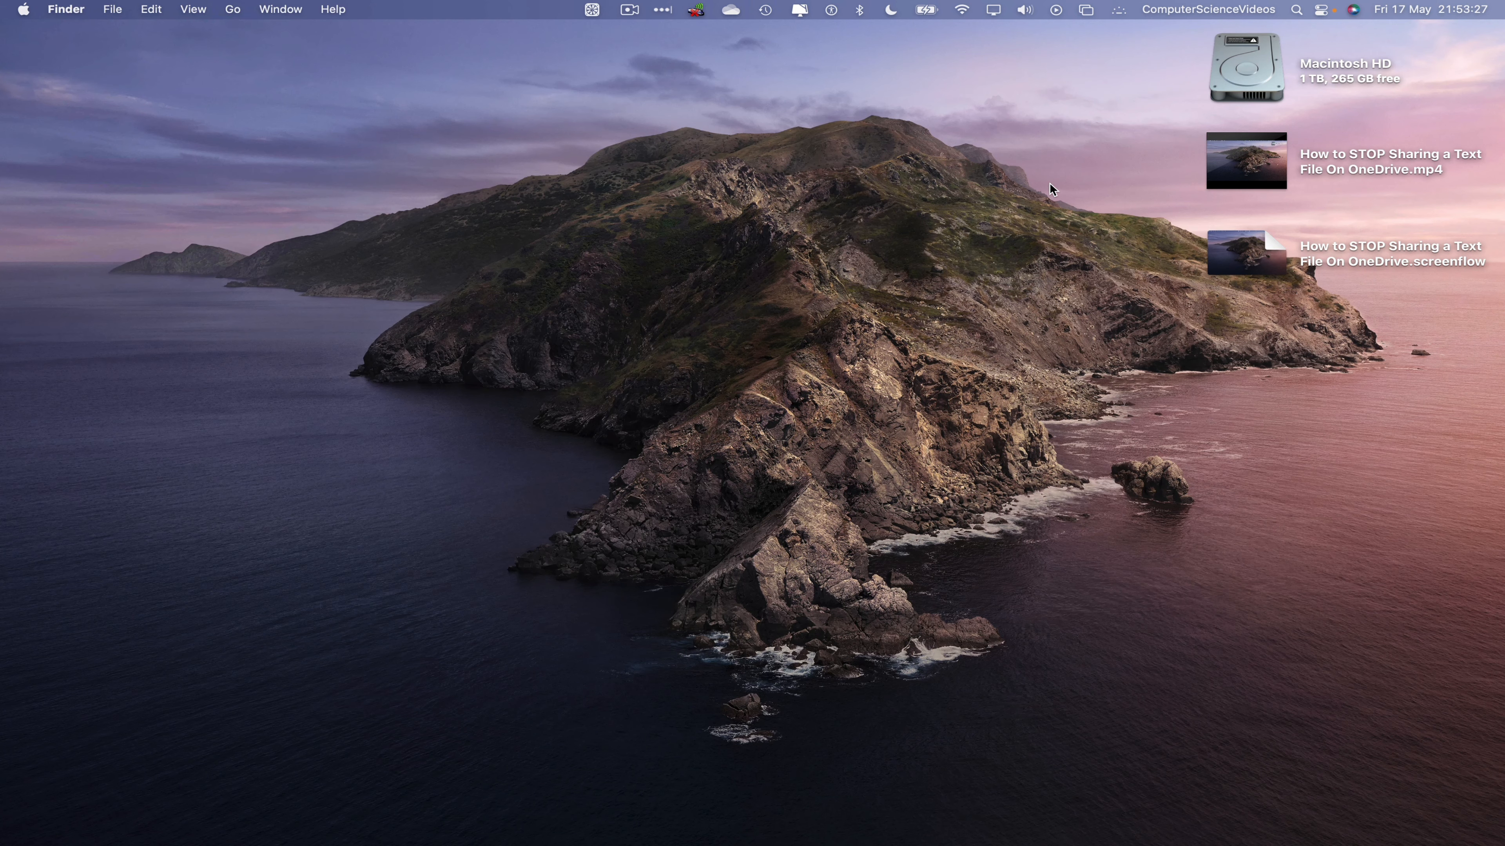